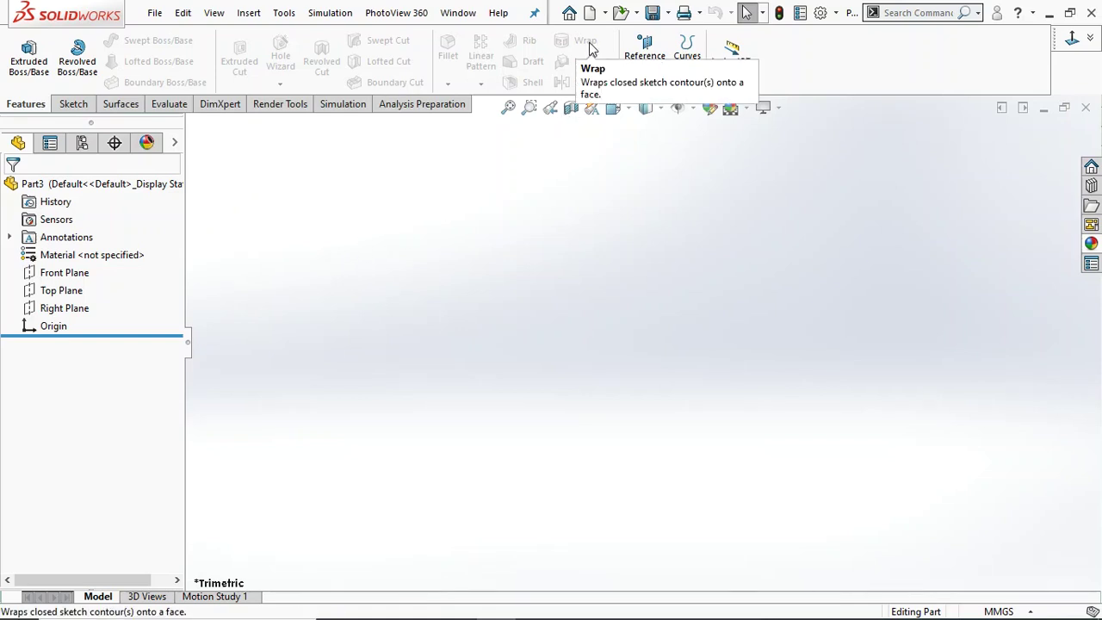
Sketch a 60 mm diameter circle centred on the origin on the Top Plane
{"action": "left_click", "coordinate": [54, 293]}
{"action": "left_click", "coordinate": [85, 266]}
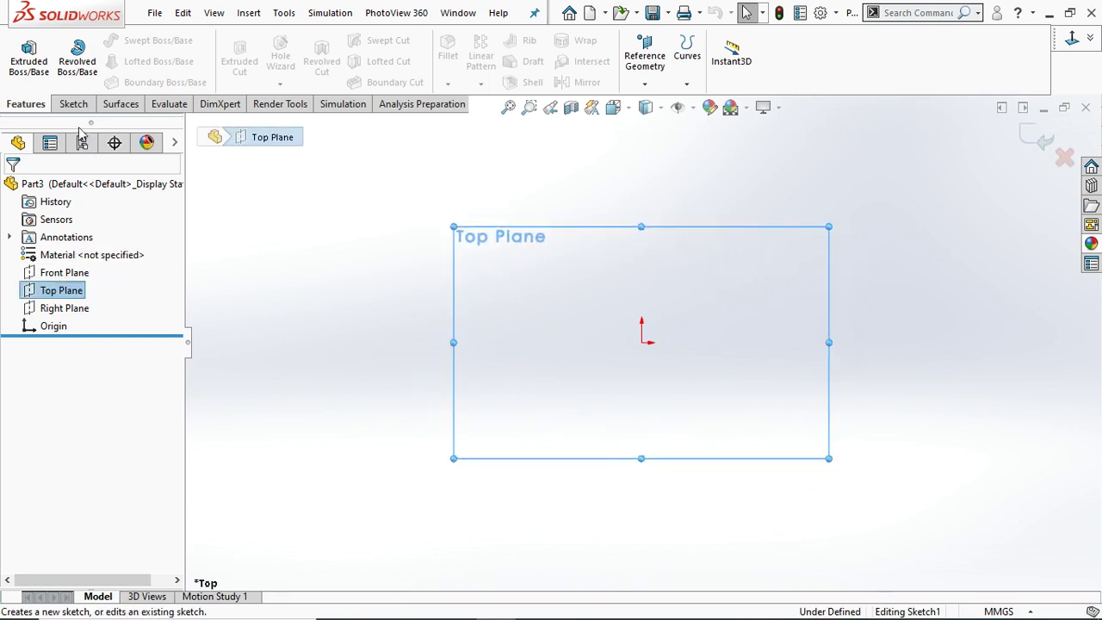
{"action": "left_click", "coordinate": [138, 41]}
{"action": "left_click", "coordinate": [641, 343]}
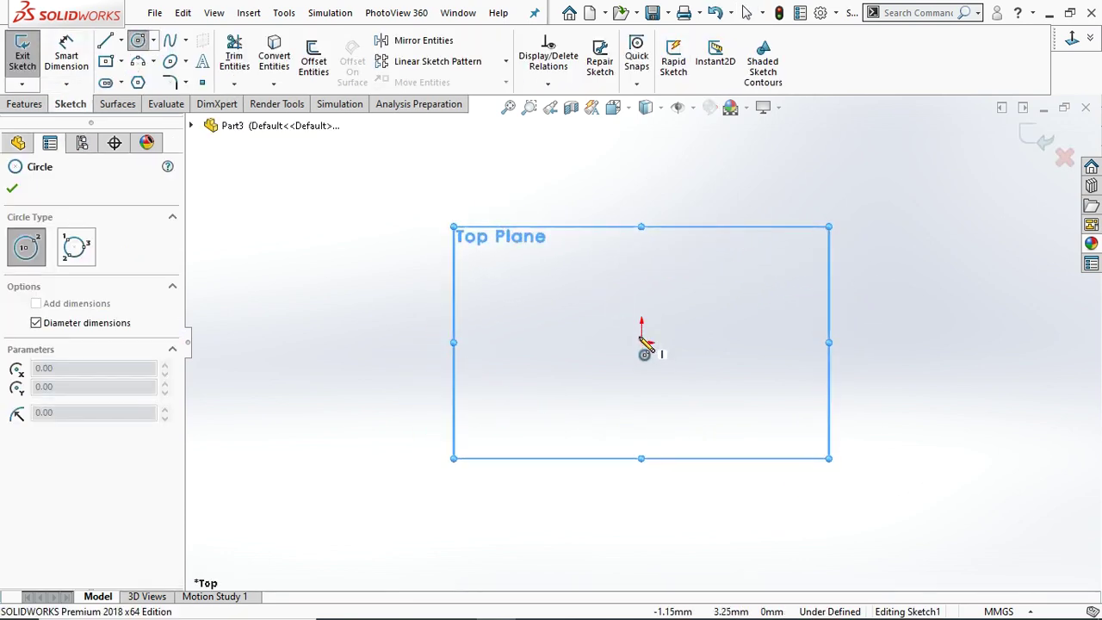
{"action": "left_click", "coordinate": [648, 354]}
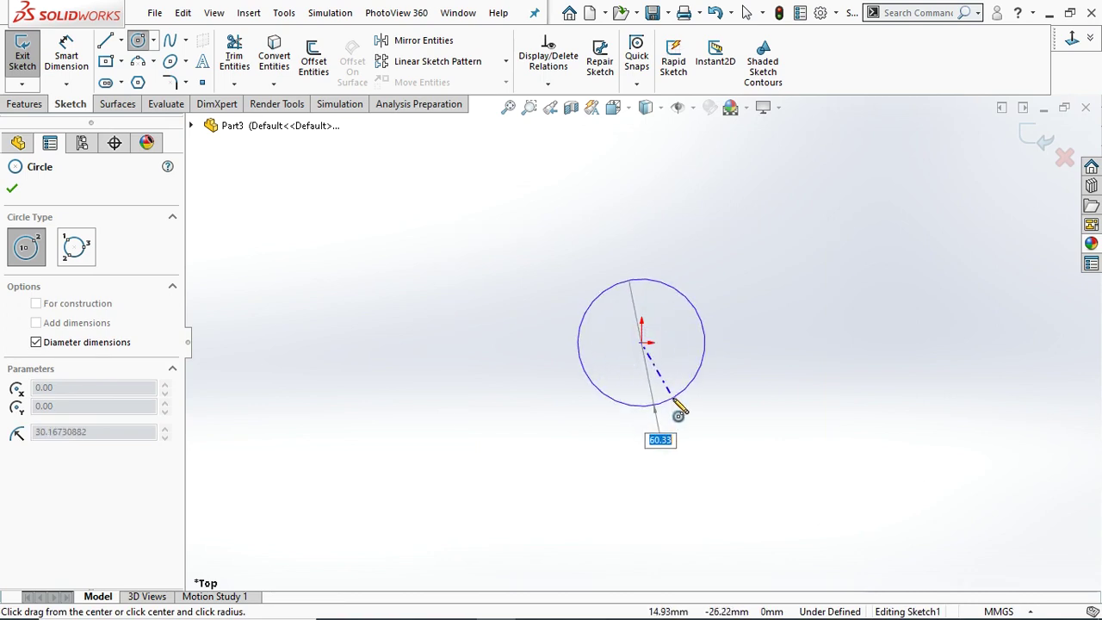
{"action": "type", "text": "60"}
{"action": "key", "text": "Return"}
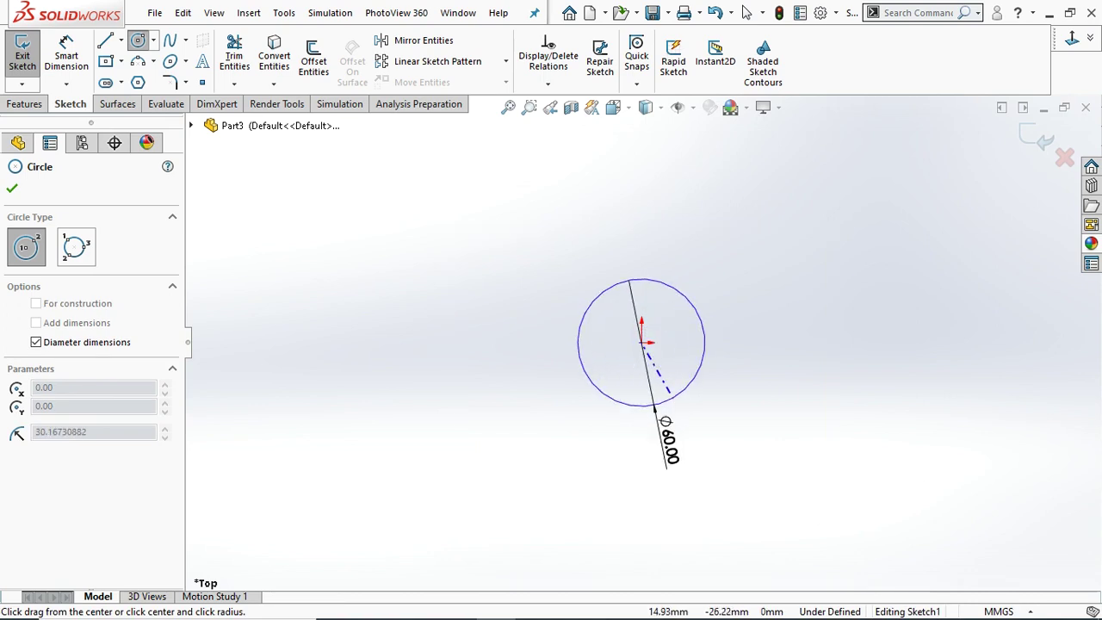
Start an Extruded Boss/Base from the circle sketch
{"action": "left_click", "coordinate": [12, 187]}
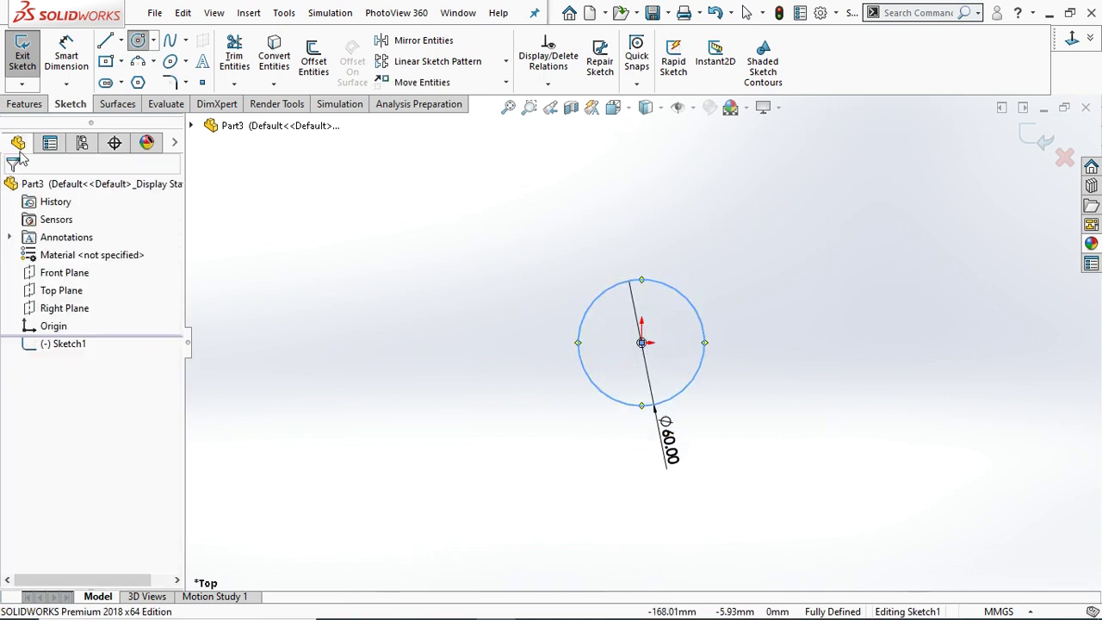
{"action": "left_click", "coordinate": [24, 103]}
{"action": "left_click", "coordinate": [28, 59]}
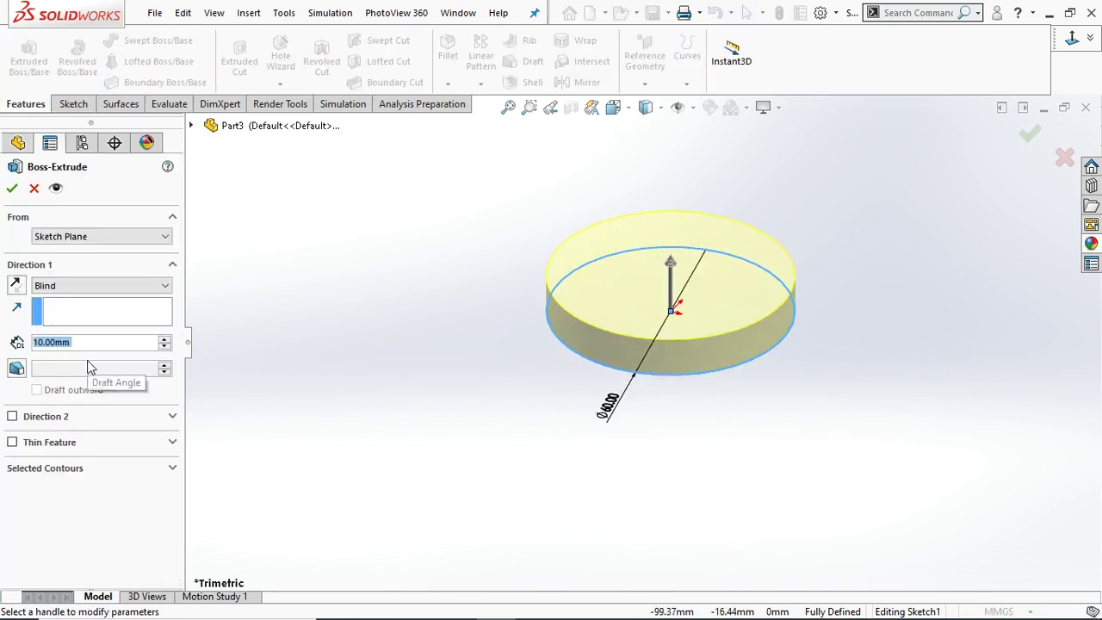
Extrude the circle 50 mm deep to create the cylinder Boss-Extrude1
{"action": "type", "text": "50"}
{"action": "key", "text": "Return"}
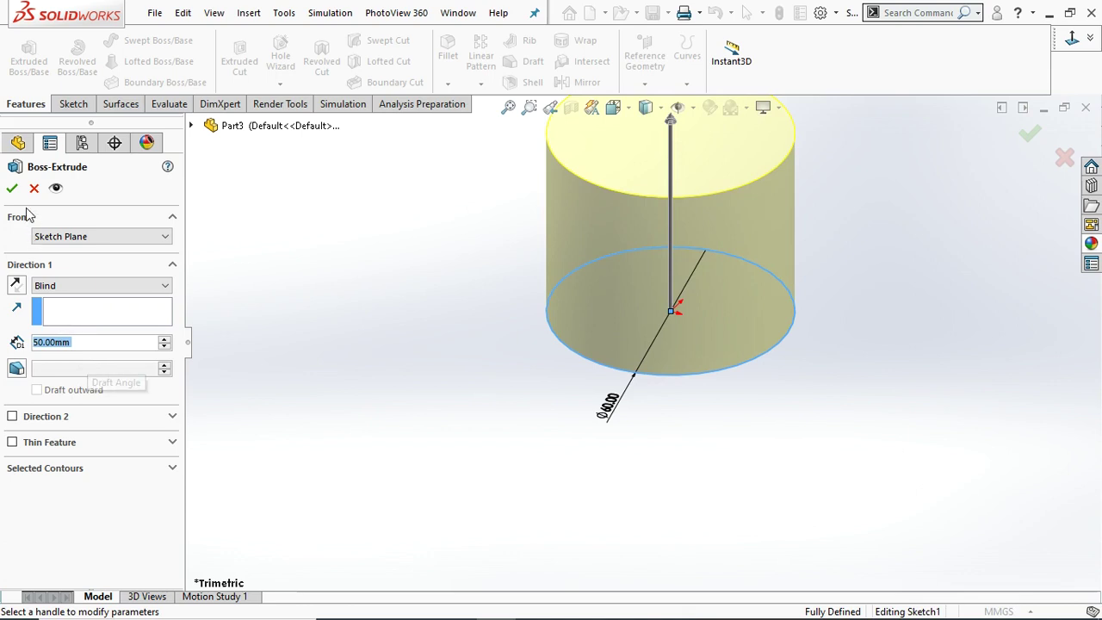
{"action": "left_click", "coordinate": [12, 188]}
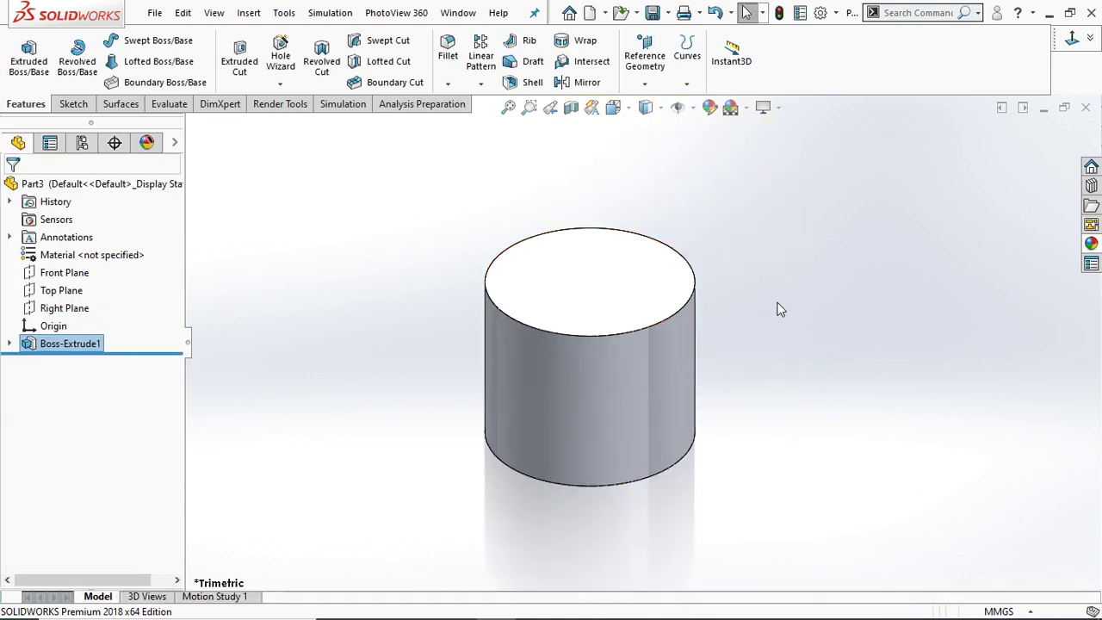
{"action": "middle_click_drag", "start_coordinate": [735, 320], "coordinate": [728, 288]}
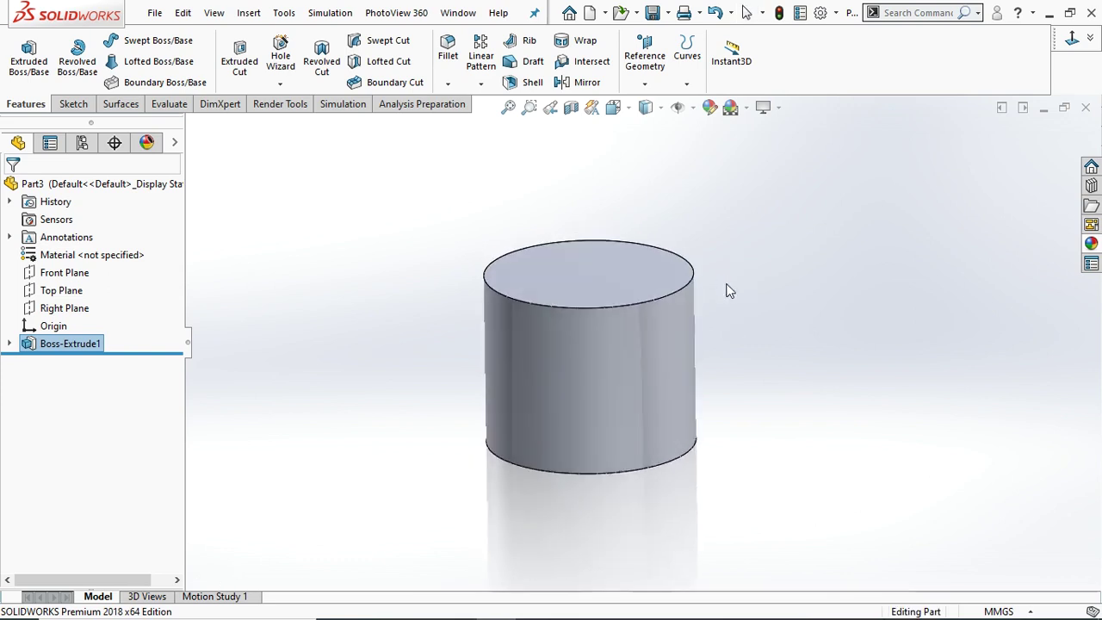
Create reference plane Plane1 offset 35 mm from the Front Plane
{"action": "left_click", "coordinate": [47, 273]}
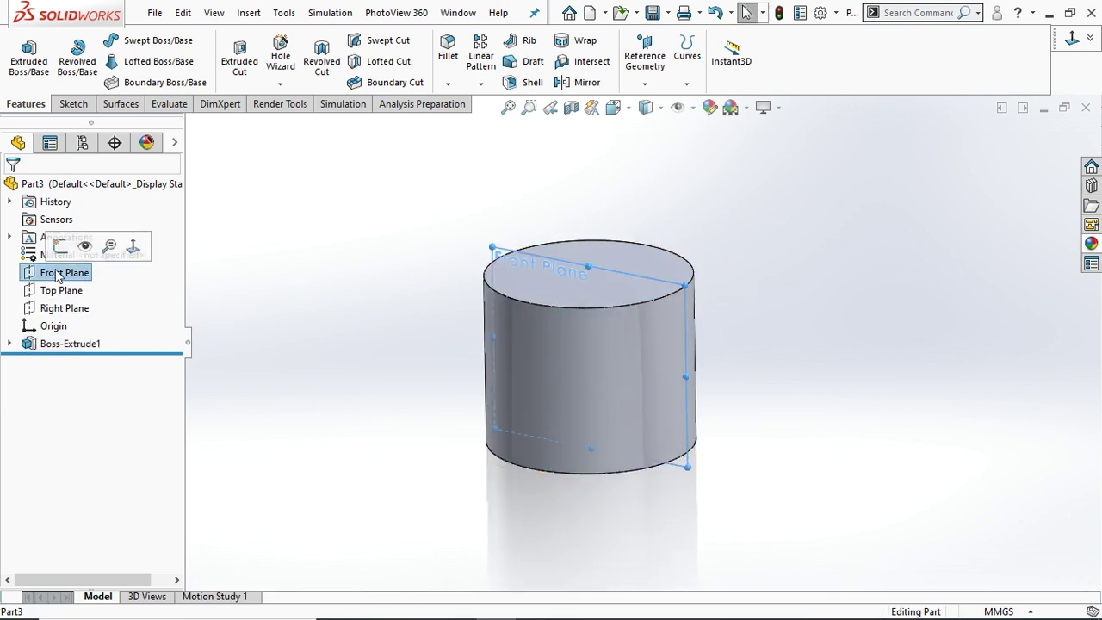
{"action": "left_click", "coordinate": [643, 85]}
{"action": "left_click", "coordinate": [654, 104]}
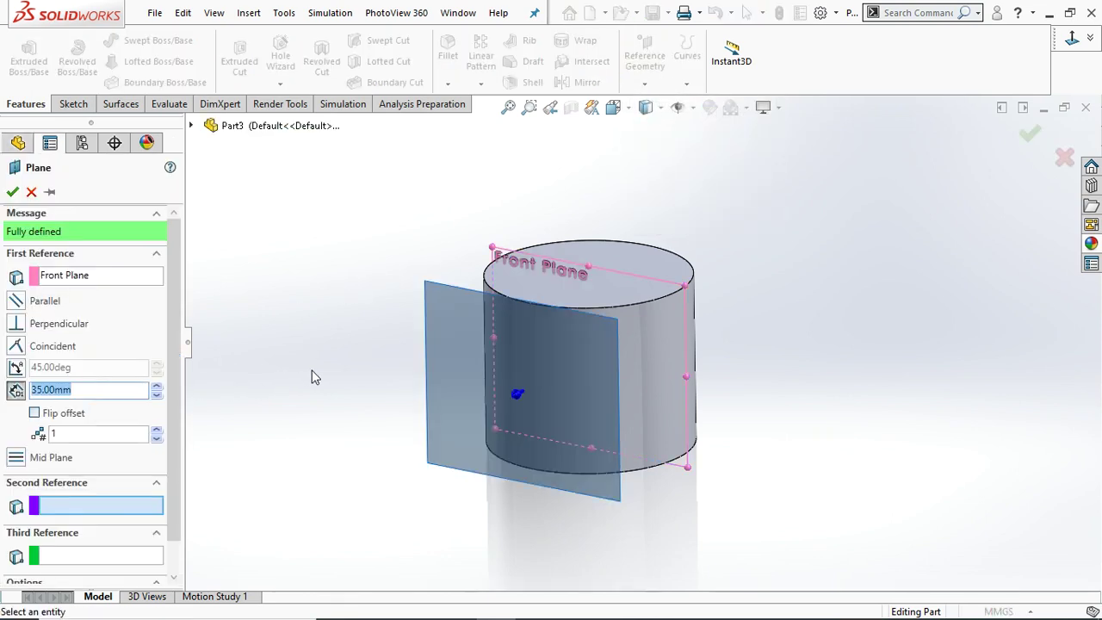
{"action": "middle_click_drag", "start_coordinate": [313, 377], "coordinate": [288, 370]}
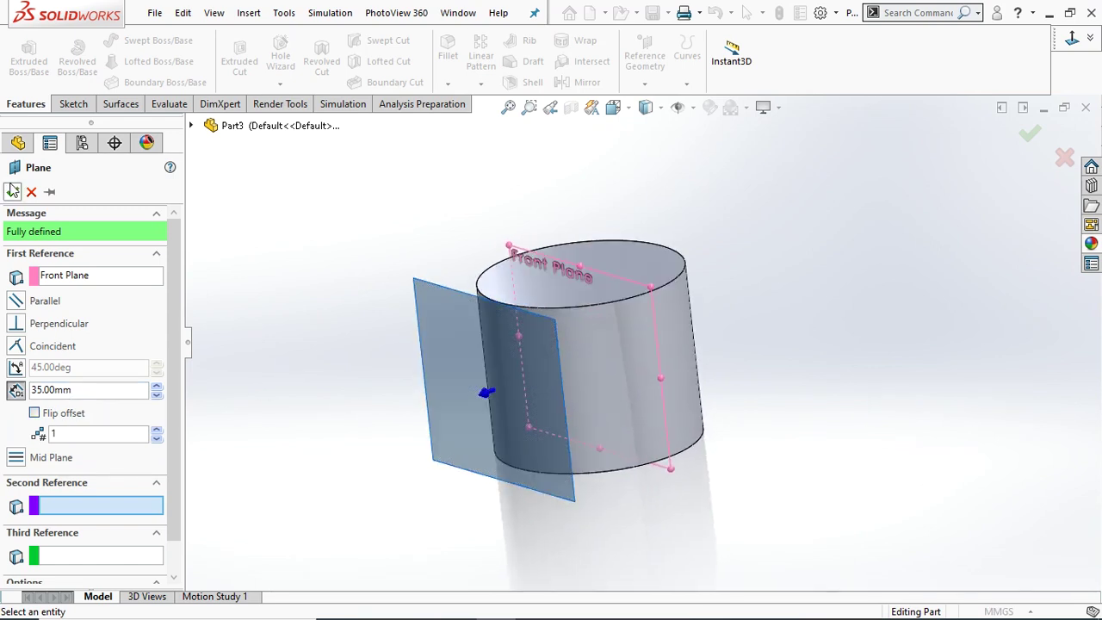
{"action": "left_click", "coordinate": [12, 192]}
{"action": "middle_click_drag", "start_coordinate": [303, 357], "coordinate": [345, 360]}
{"action": "left_click", "coordinate": [49, 365]}
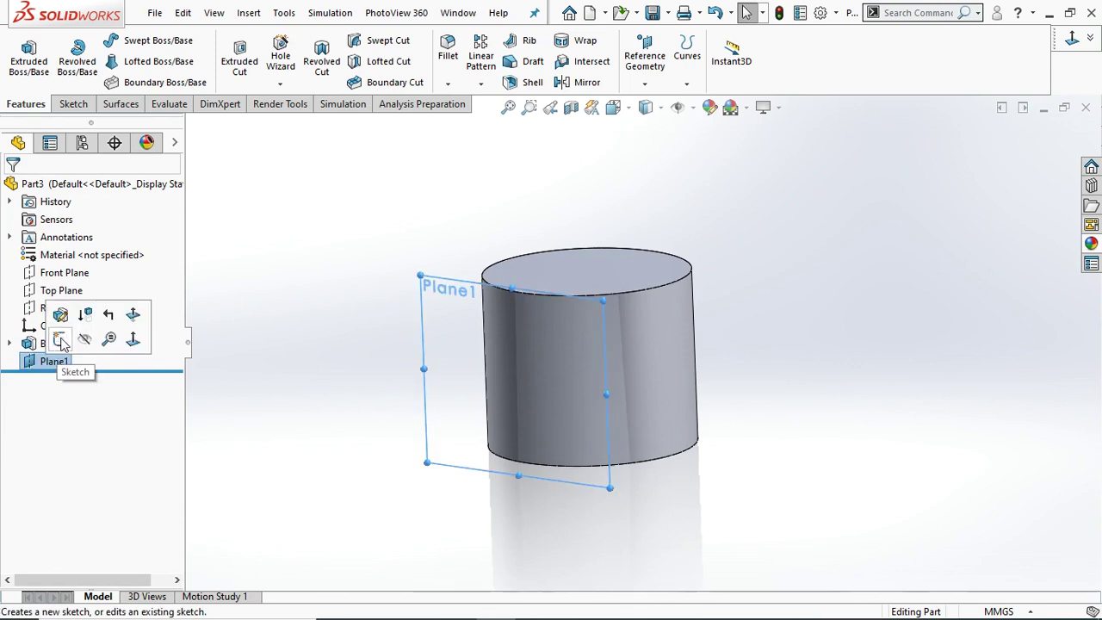
On Plane1, sketch a horizontal centerline from the cylinder's left edge to its right edge
{"action": "left_click", "coordinate": [49, 361]}
{"action": "left_click", "coordinate": [60, 339]}
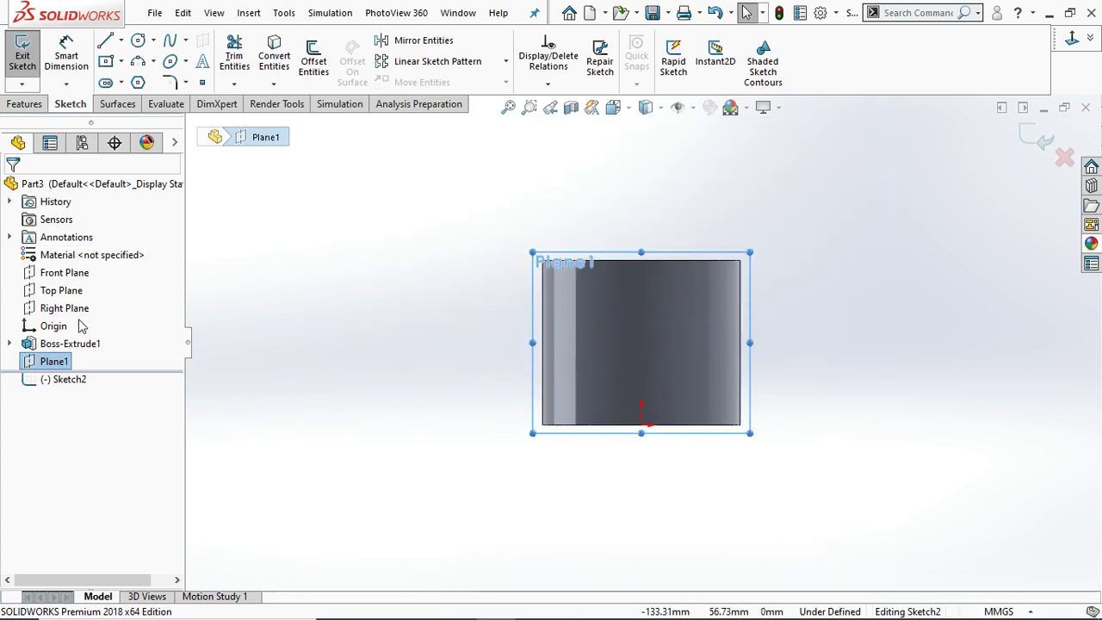
{"action": "left_click", "coordinate": [121, 41]}
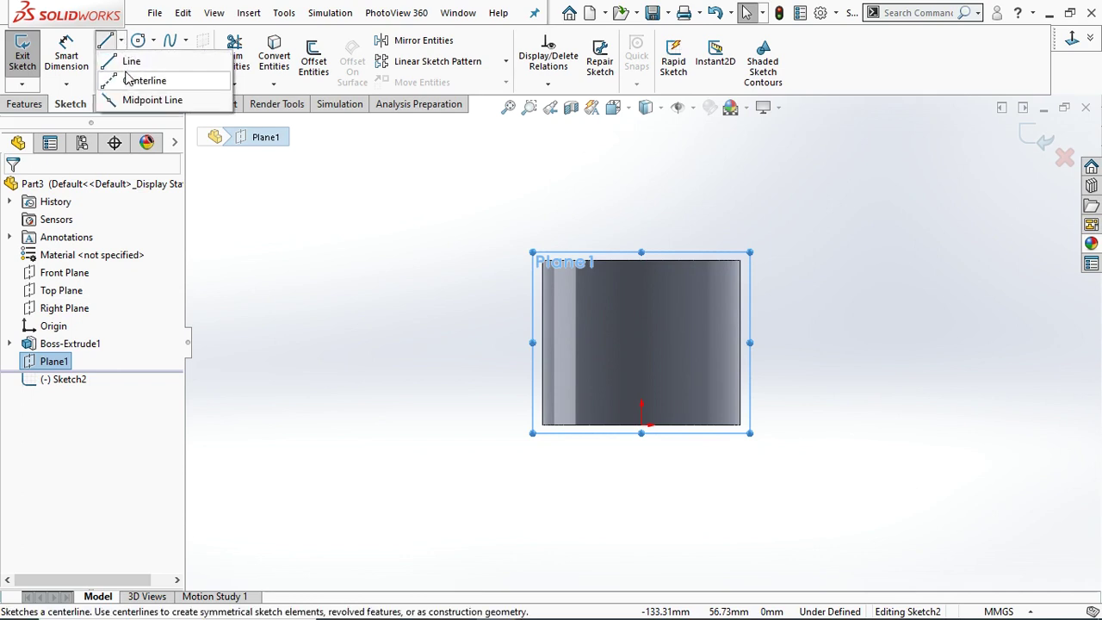
{"action": "left_click", "coordinate": [138, 81]}
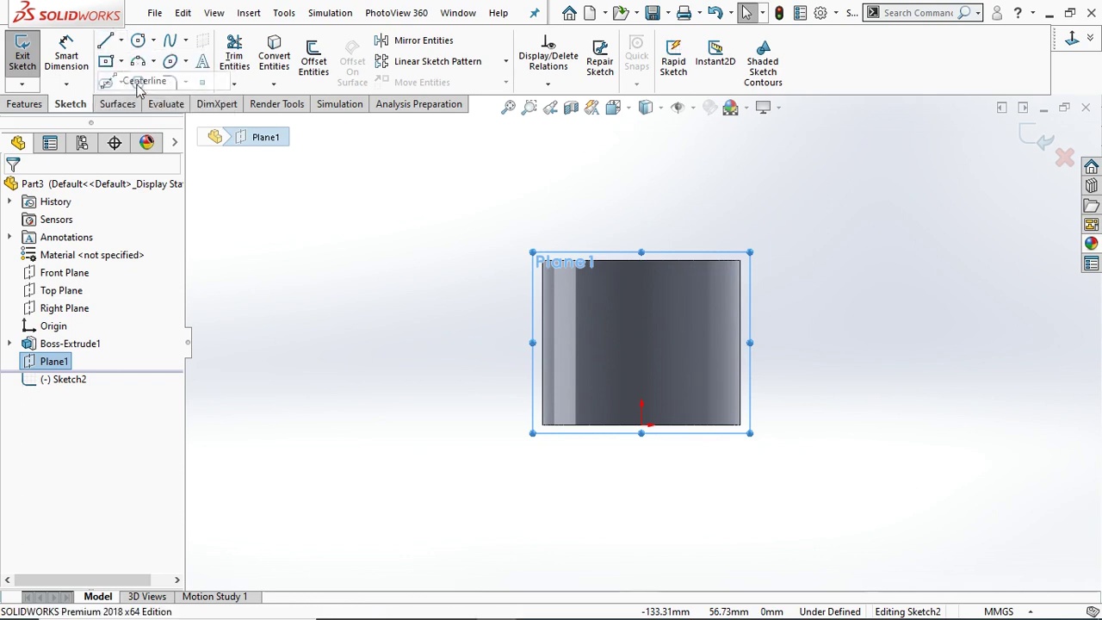
{"action": "left_click", "coordinate": [541, 342]}
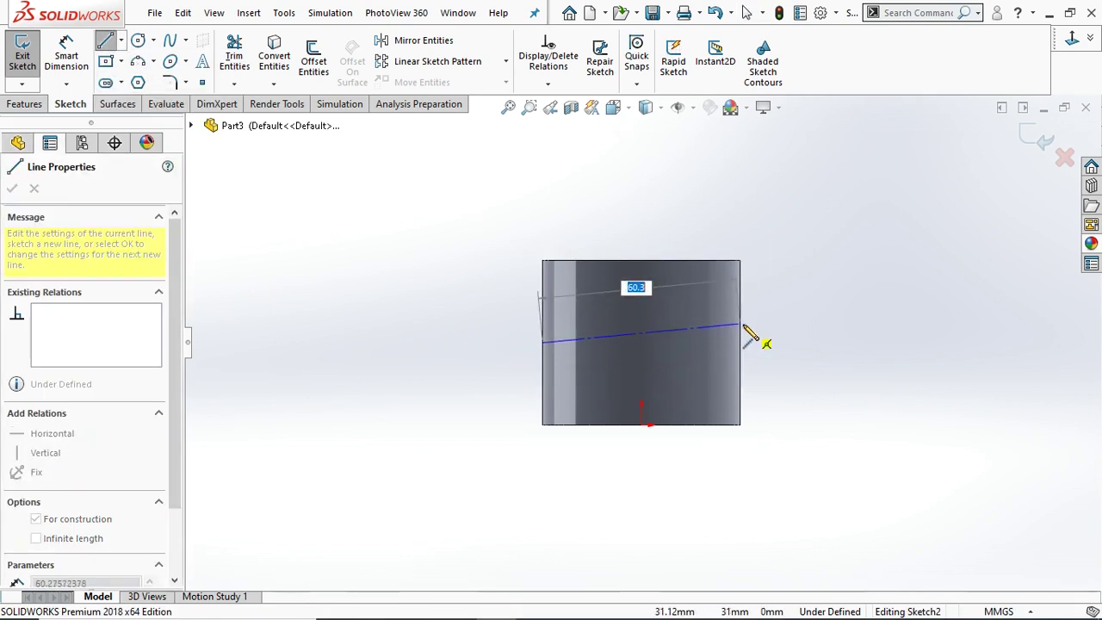
{"action": "left_click", "coordinate": [740, 342]}
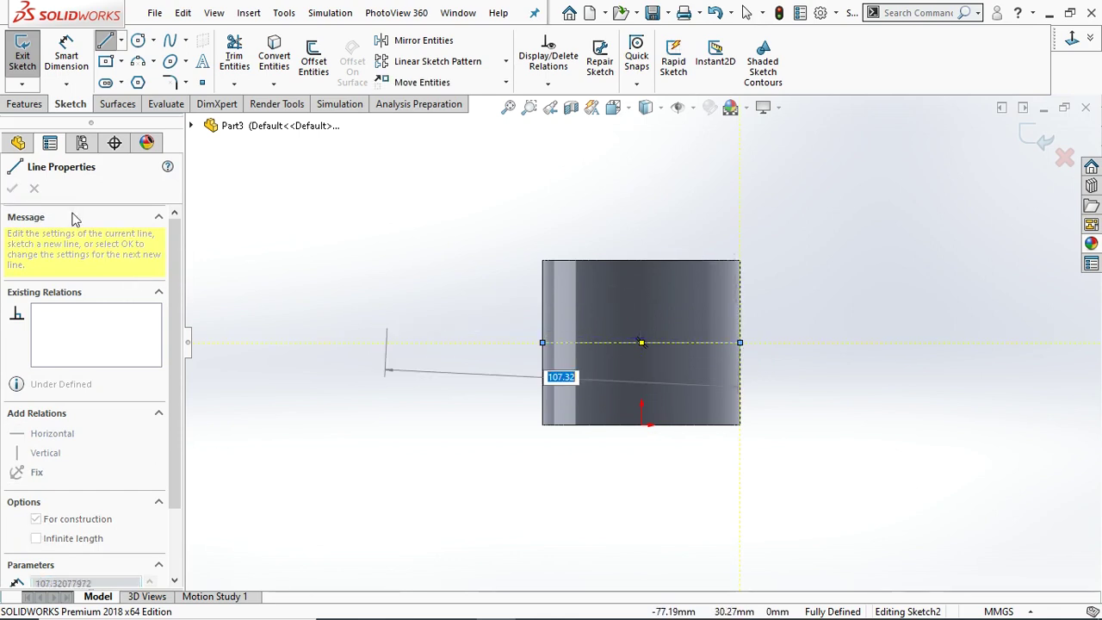
{"action": "right_click", "coordinate": [197, 264]}
{"action": "left_click", "coordinate": [226, 276]}
{"action": "scroll", "coordinate": [642, 342], "scroll_direction": "up", "scroll_amount": 1}
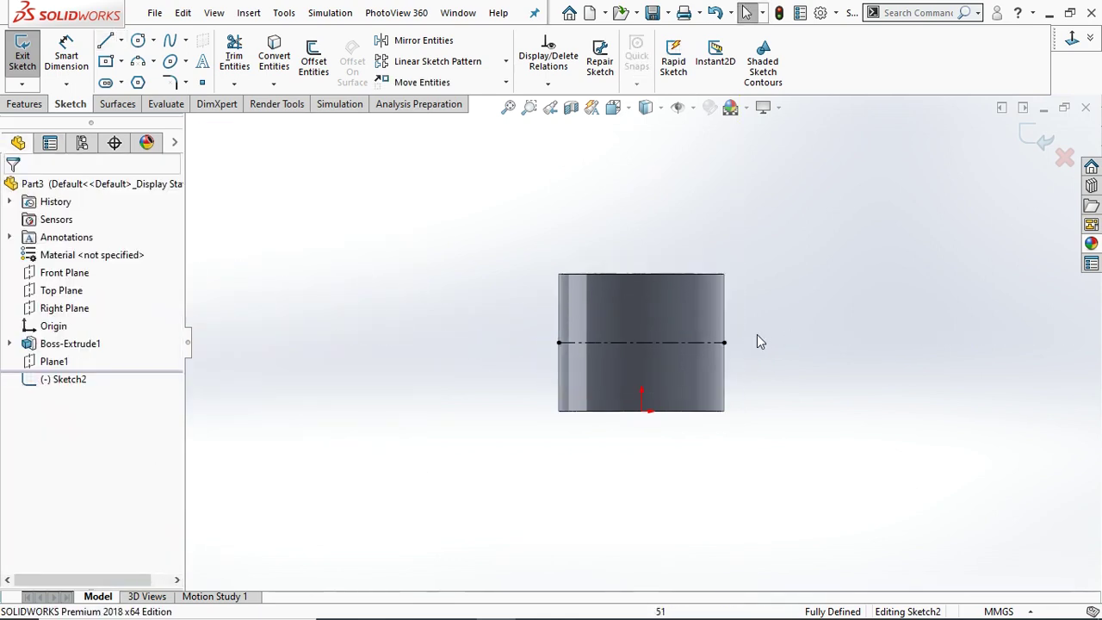
{"action": "scroll", "coordinate": [681, 320], "scroll_direction": "down", "scroll_amount": 2}
{"action": "scroll", "coordinate": [667, 318], "scroll_direction": "down", "scroll_amount": 2}
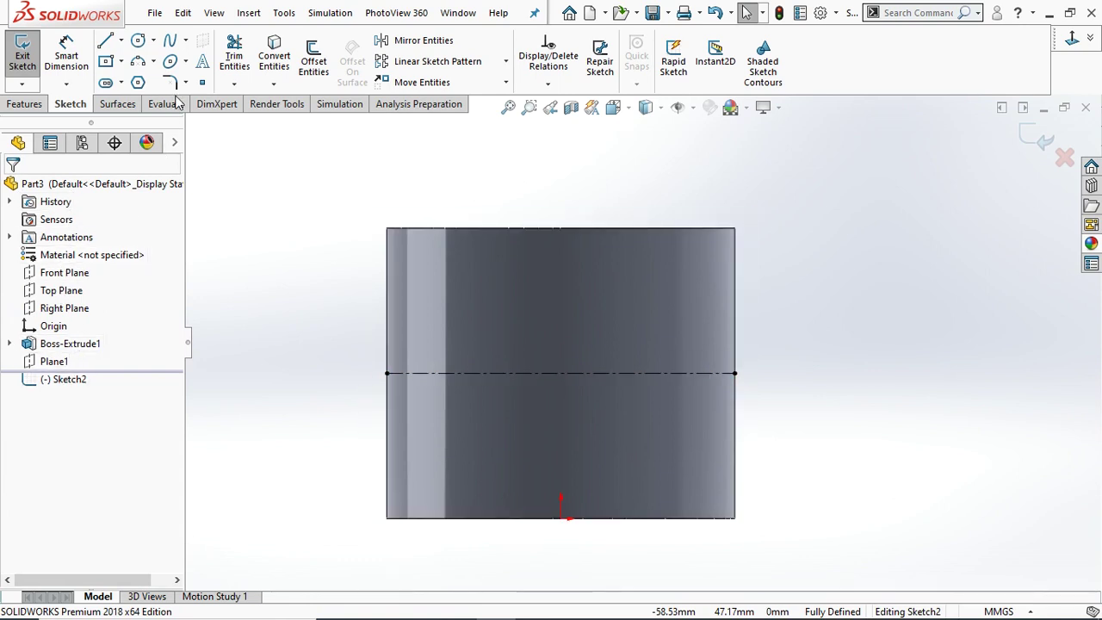
{"action": "left_click", "coordinate": [53, 361]}
Add sketch text 'MechLearn' following the centerline, with the document font turned off
{"action": "left_click", "coordinate": [60, 342]}
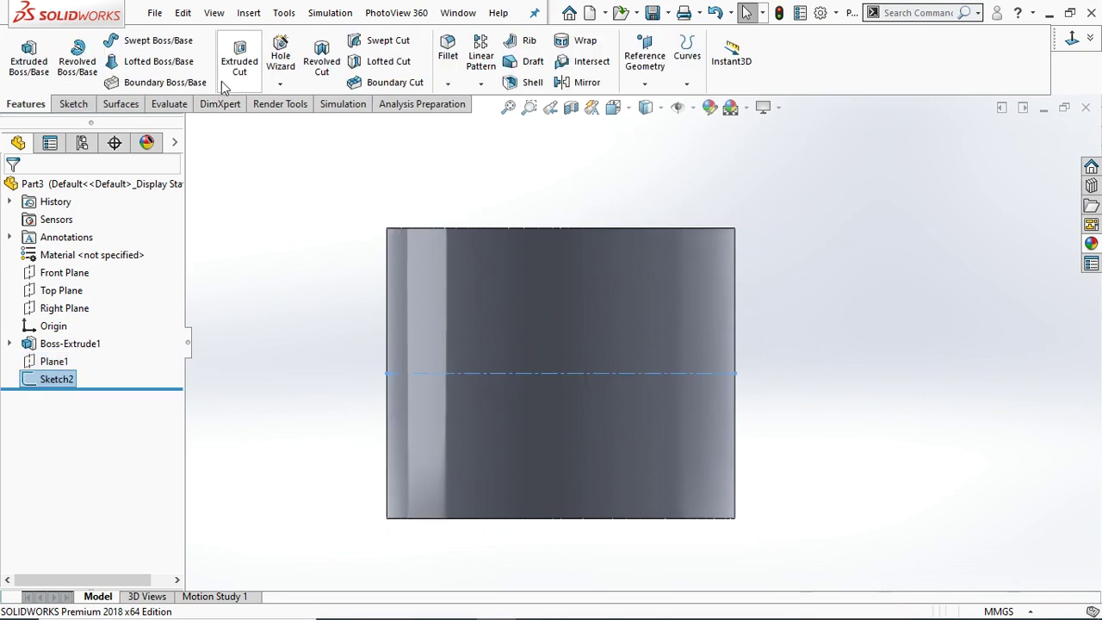
{"action": "left_click", "coordinate": [74, 104]}
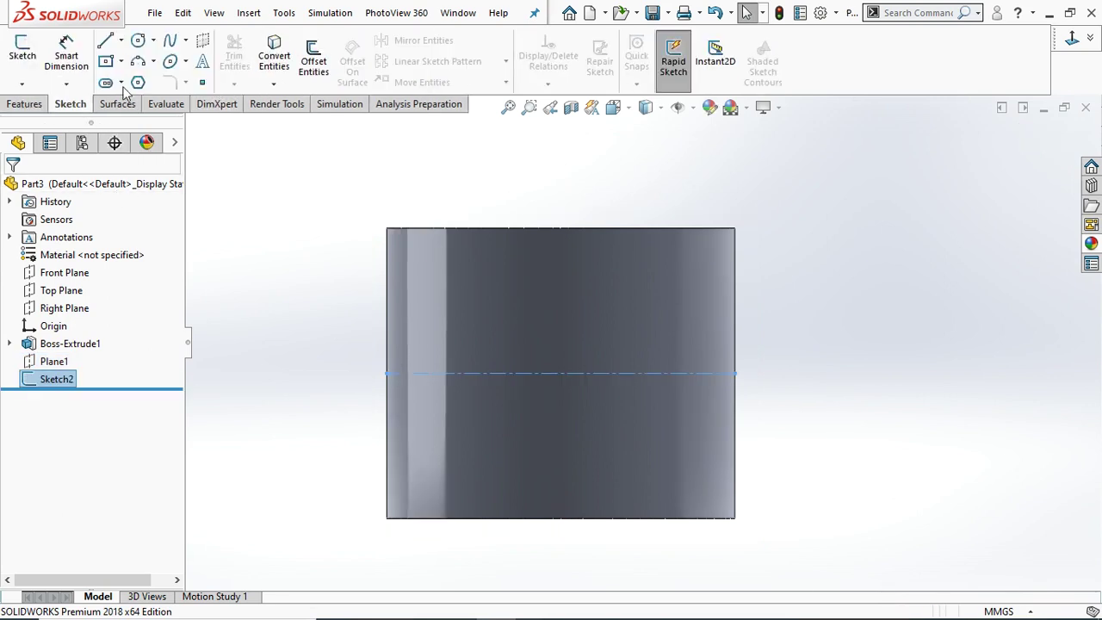
{"action": "left_click", "coordinate": [199, 63]}
{"action": "type", "text": "MechLearn"}
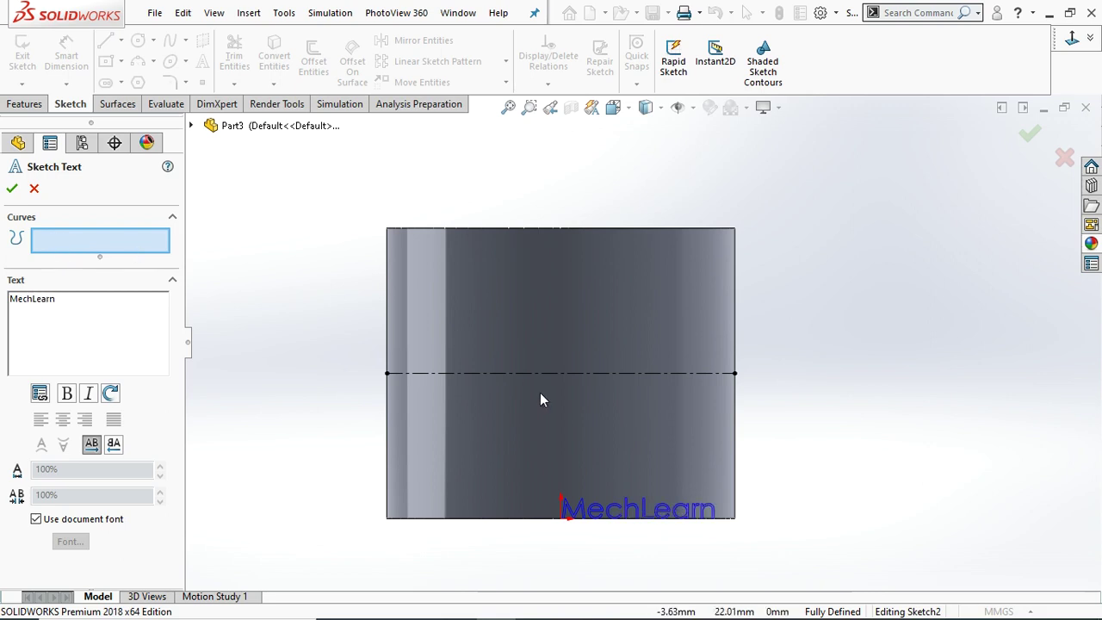
{"action": "left_click", "coordinate": [528, 374]}
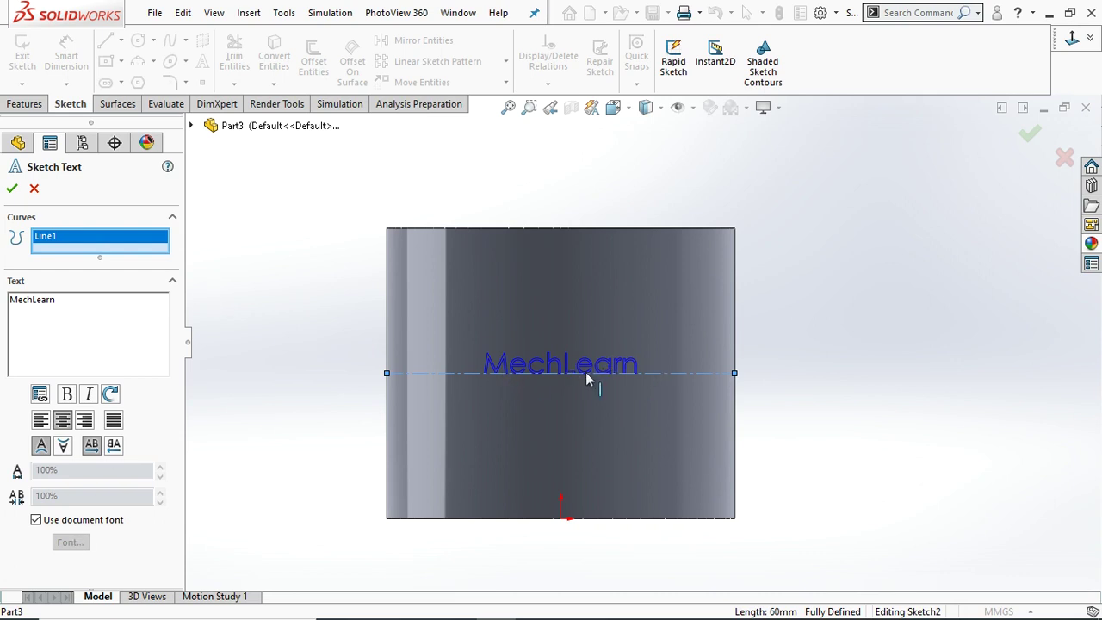
{"action": "left_click", "coordinate": [35, 520]}
{"action": "left_click", "coordinate": [71, 542]}
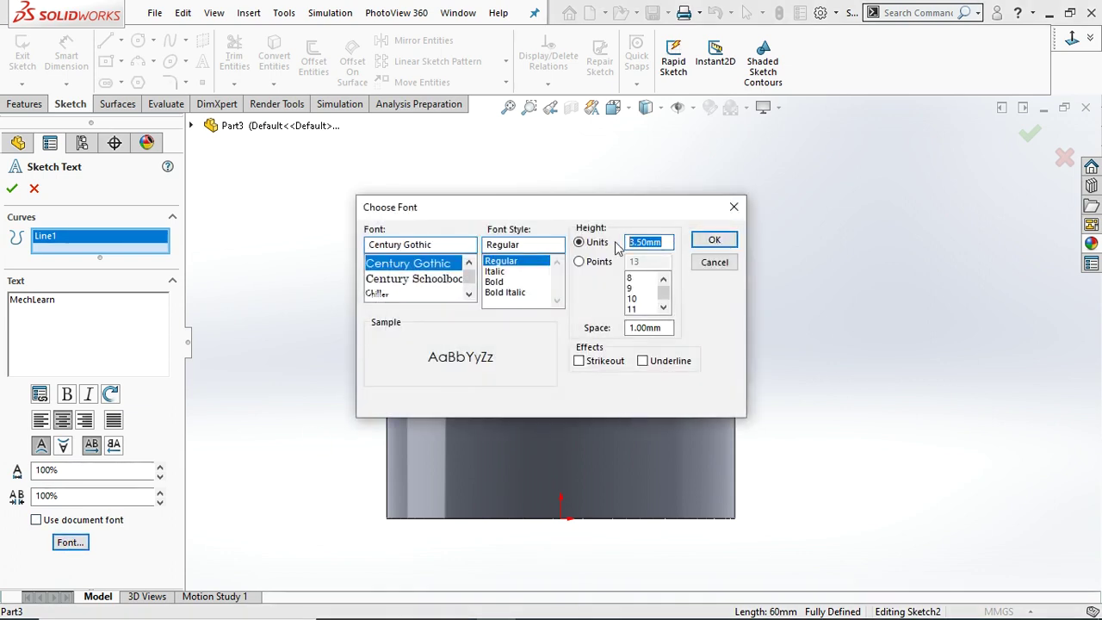
Apply the larger Century Gothic font, accept the text and exit Sketch2
{"action": "key", "text": "Return"}
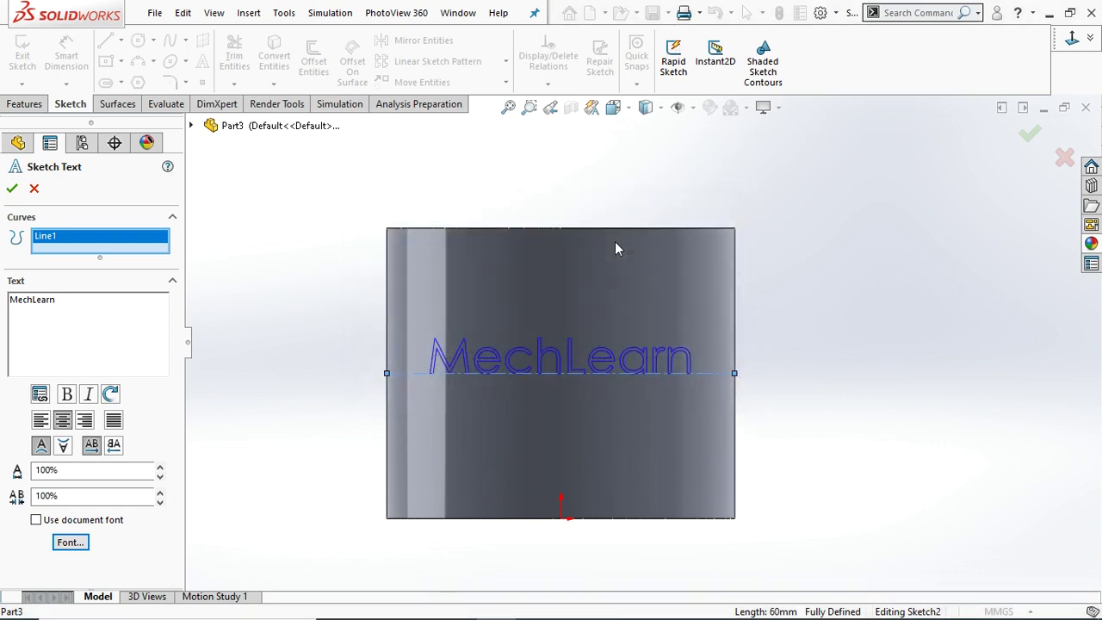
{"action": "left_click", "coordinate": [12, 191]}
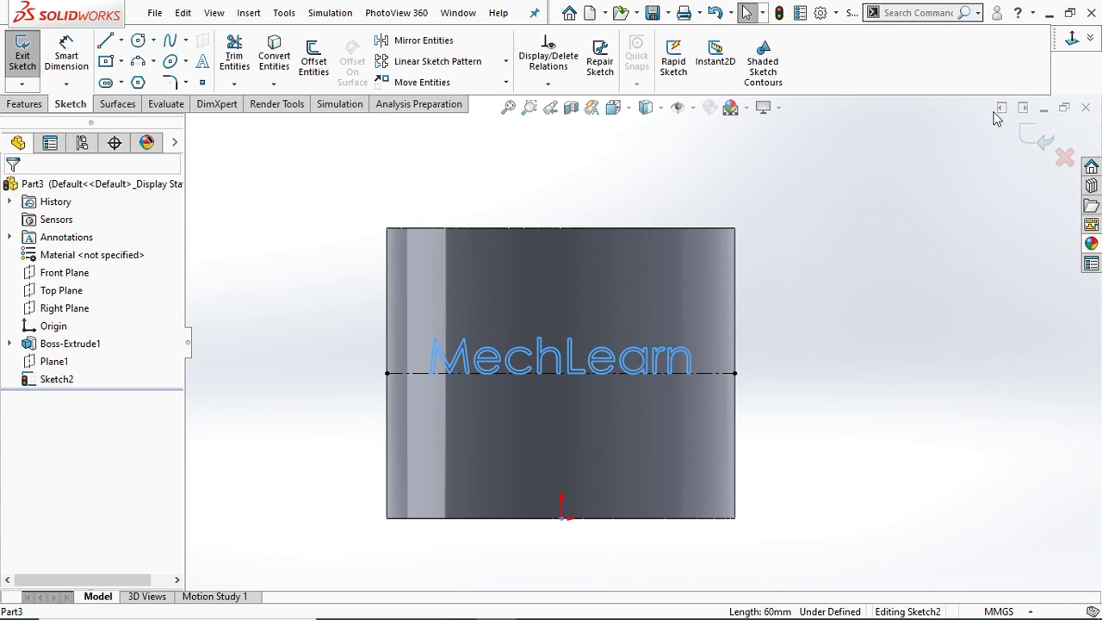
{"action": "left_click", "coordinate": [1044, 140]}
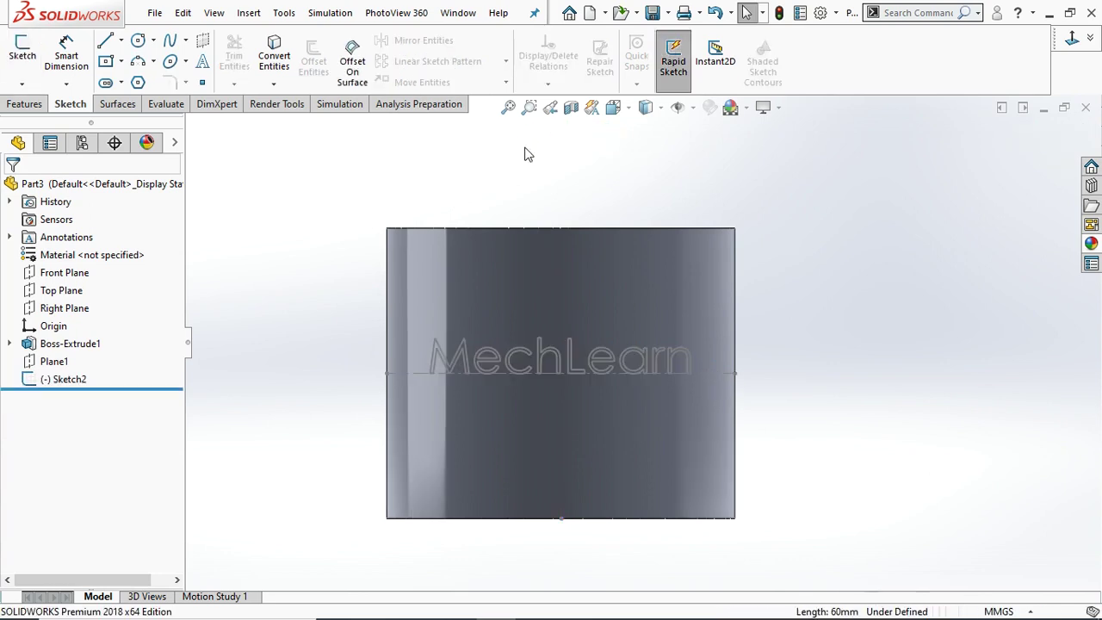
Start a Wrap feature with Sketch2 as the source and the cylinder's curved face as target
{"action": "left_click", "coordinate": [20, 104]}
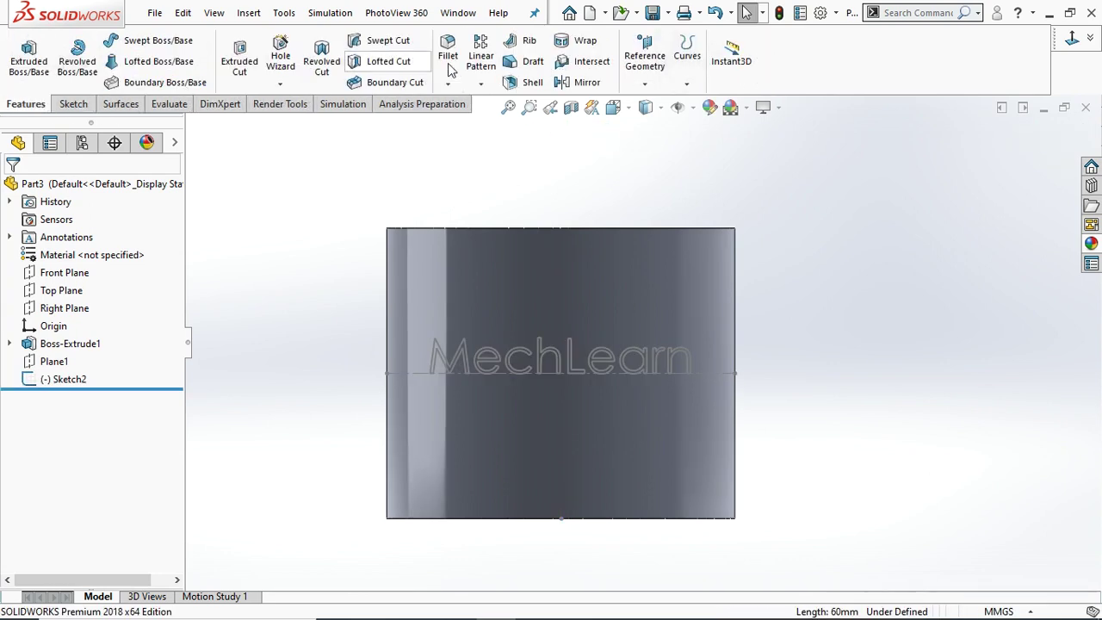
{"action": "left_click", "coordinate": [588, 43]}
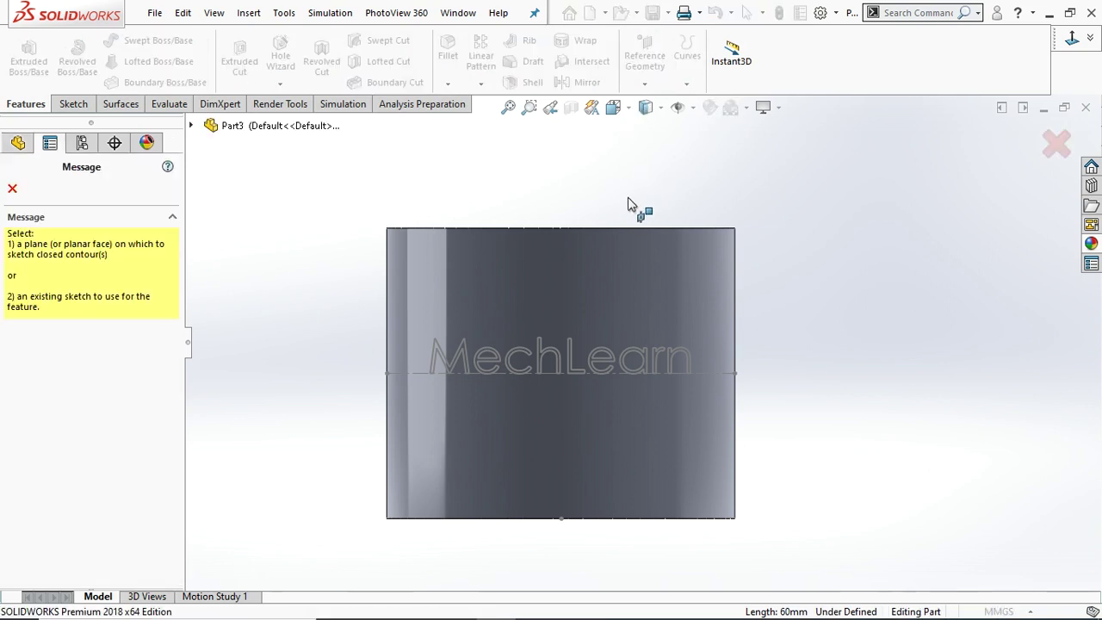
{"action": "left_click", "coordinate": [192, 127]}
{"action": "left_click", "coordinate": [284, 324]}
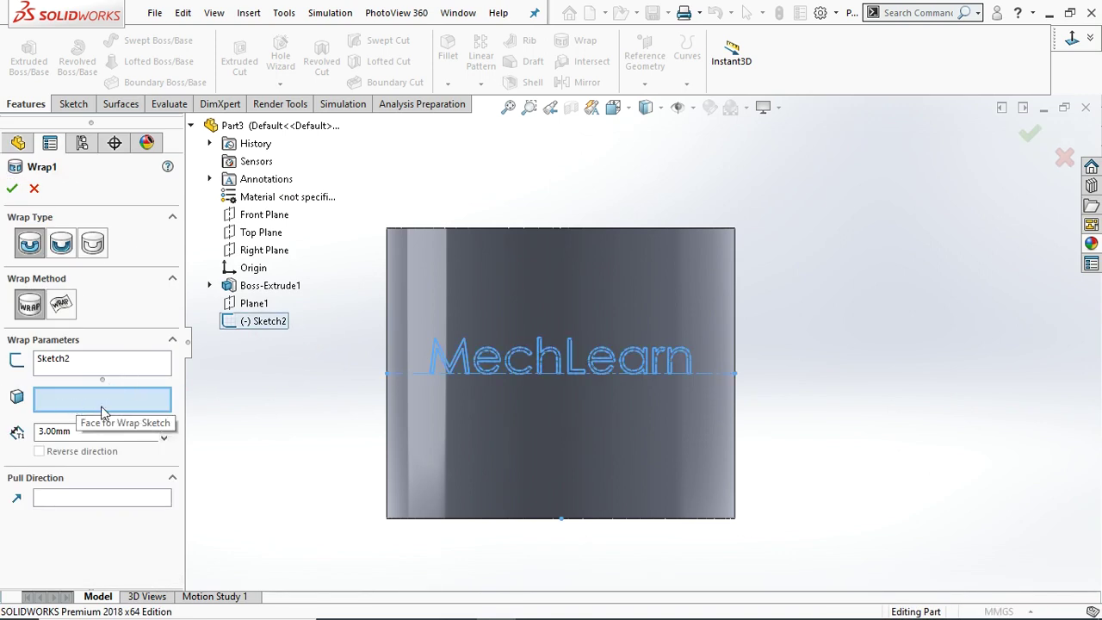
{"action": "left_click", "coordinate": [469, 443]}
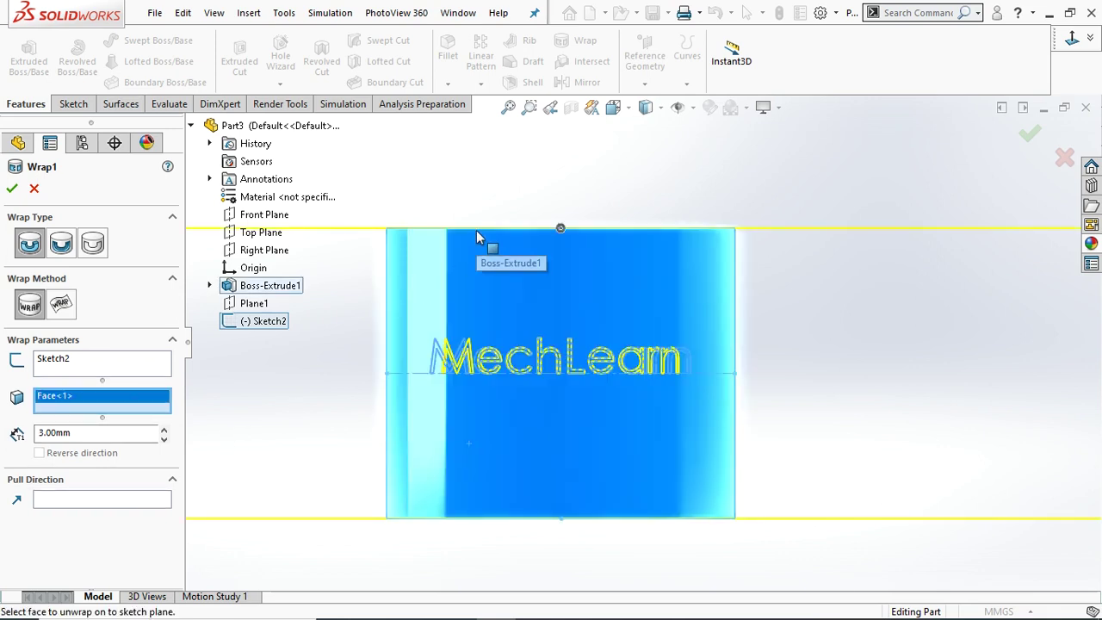
Set the wrap type to Scribe so MechLearn is outlined on the curved face
{"action": "middle_click_drag", "start_coordinate": [479, 231], "coordinate": [528, 304]}
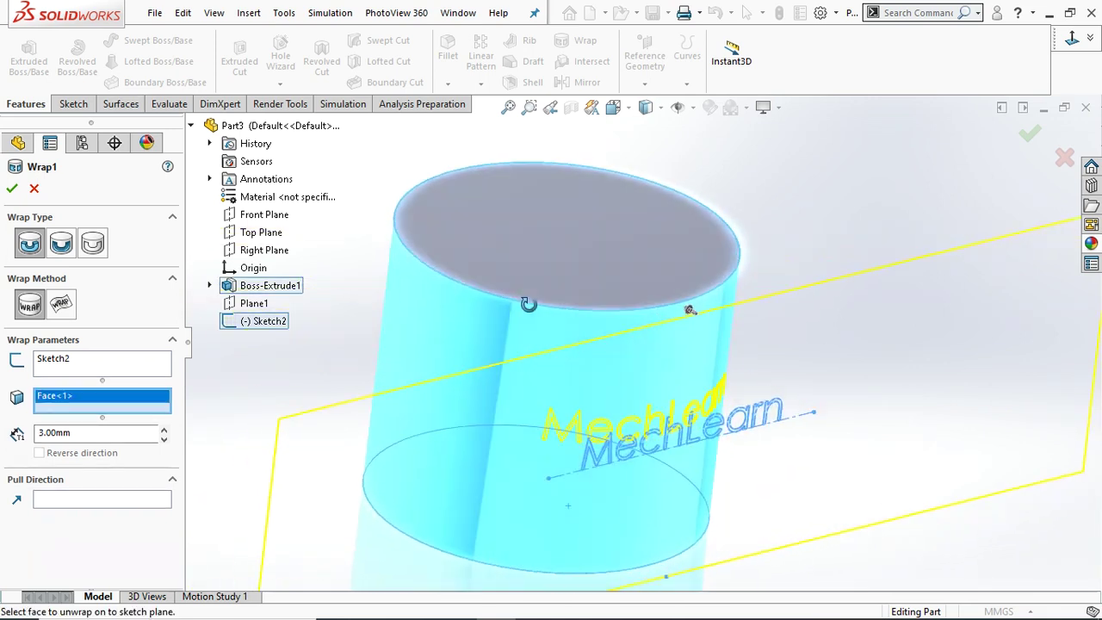
{"action": "left_click", "coordinate": [30, 245]}
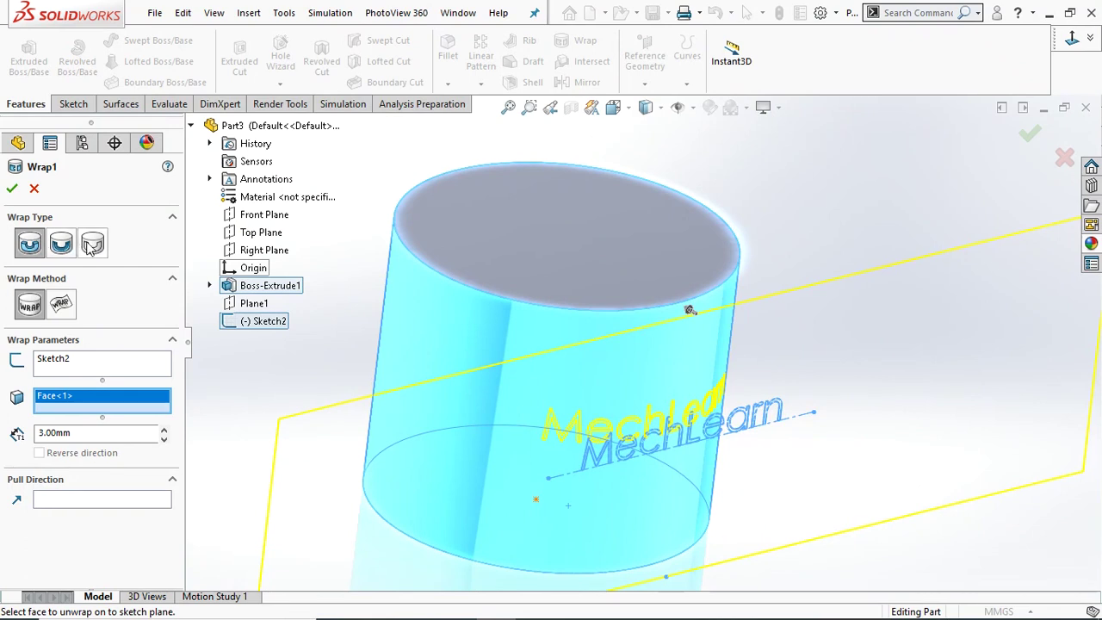
{"action": "left_click", "coordinate": [94, 246]}
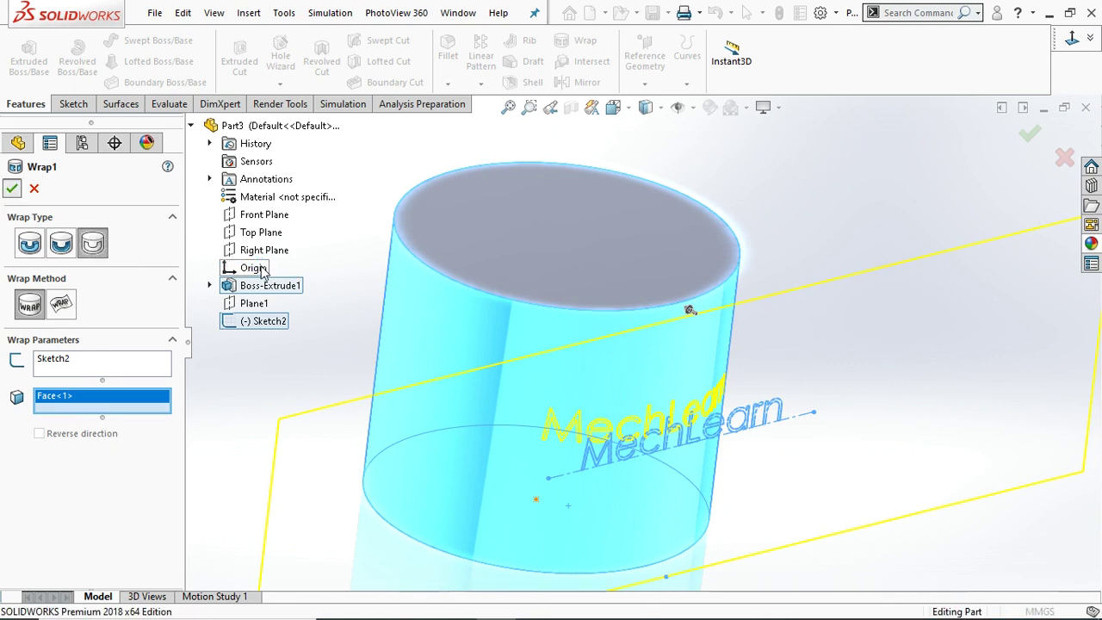
{"action": "mouse_move", "coordinate": [883, 451]}
{"action": "middle_mouse_down"}
{"action": "mouse_move", "coordinate": [739, 405]}
{"action": "mouse_move", "coordinate": [885, 436]}
{"action": "middle_mouse_up"}
{"action": "scroll", "coordinate": [686, 404], "scroll_direction": "down", "scroll_amount": 2}
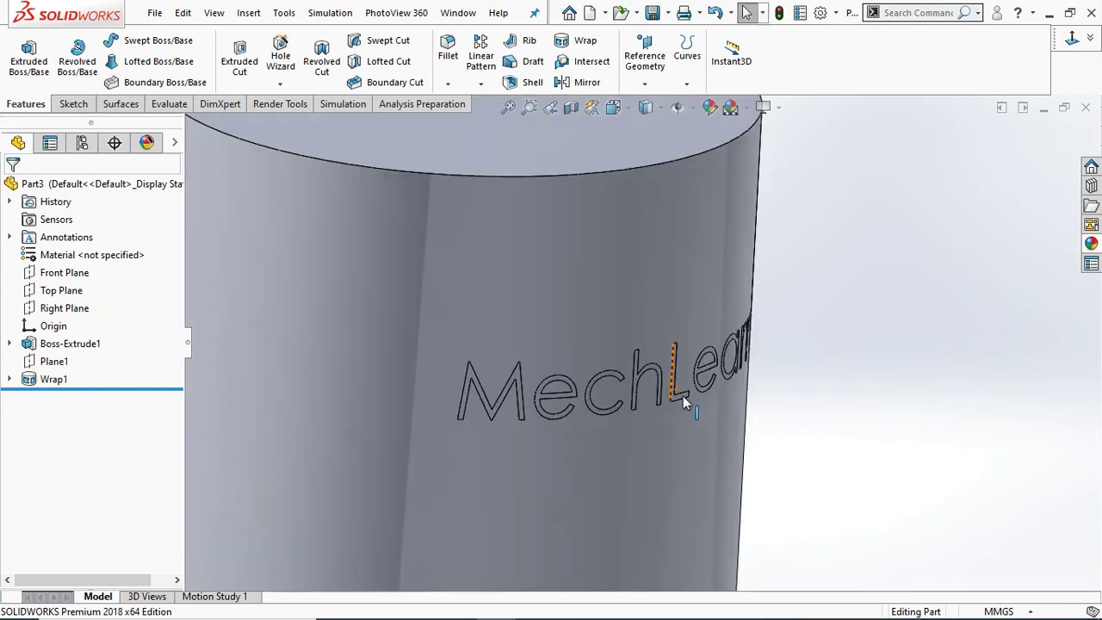
{"action": "scroll", "coordinate": [683, 395], "scroll_direction": "up", "scroll_amount": 2}
{"action": "mouse_move", "coordinate": [750, 406]}
{"action": "middle_mouse_down"}
{"action": "mouse_move", "coordinate": [635, 393]}
{"action": "mouse_move", "coordinate": [651, 423]}
{"action": "mouse_move", "coordinate": [778, 416]}
{"action": "mouse_move", "coordinate": [753, 445]}
{"action": "middle_mouse_up"}
{"action": "scroll", "coordinate": [648, 362], "scroll_direction": "down", "scroll_amount": 5}
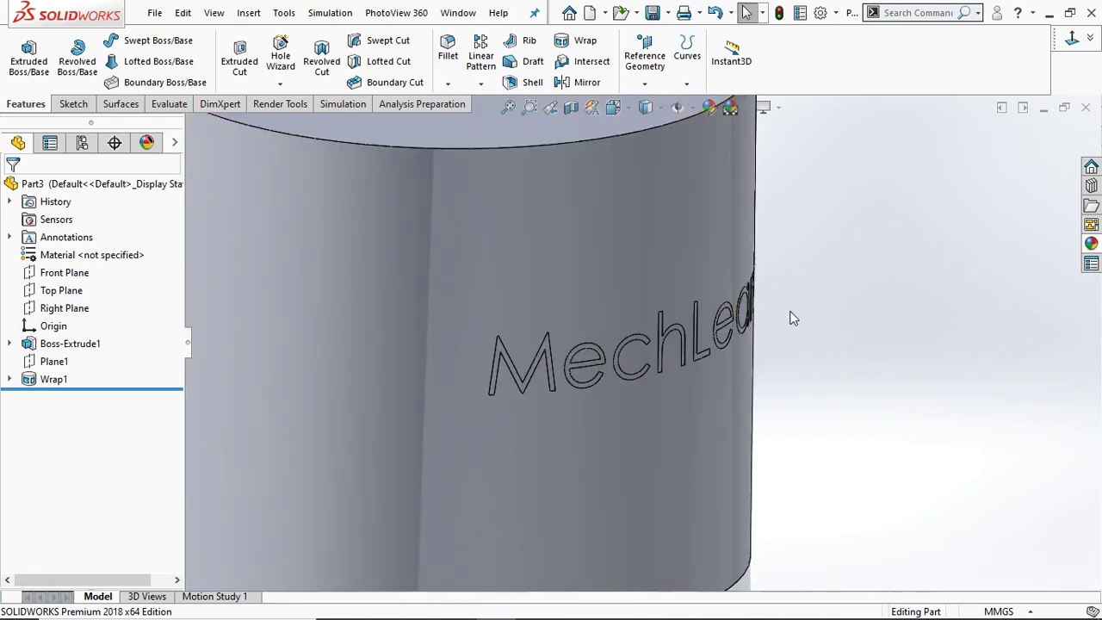
{"action": "scroll", "coordinate": [792, 317], "scroll_direction": "up", "scroll_amount": 3}
{"action": "scroll", "coordinate": [749, 327], "scroll_direction": "up", "scroll_amount": 2}
{"action": "mouse_move", "coordinate": [739, 333]}
{"action": "middle_mouse_down"}
{"action": "mouse_move", "coordinate": [703, 401]}
{"action": "mouse_move", "coordinate": [716, 394]}
{"action": "middle_mouse_up"}
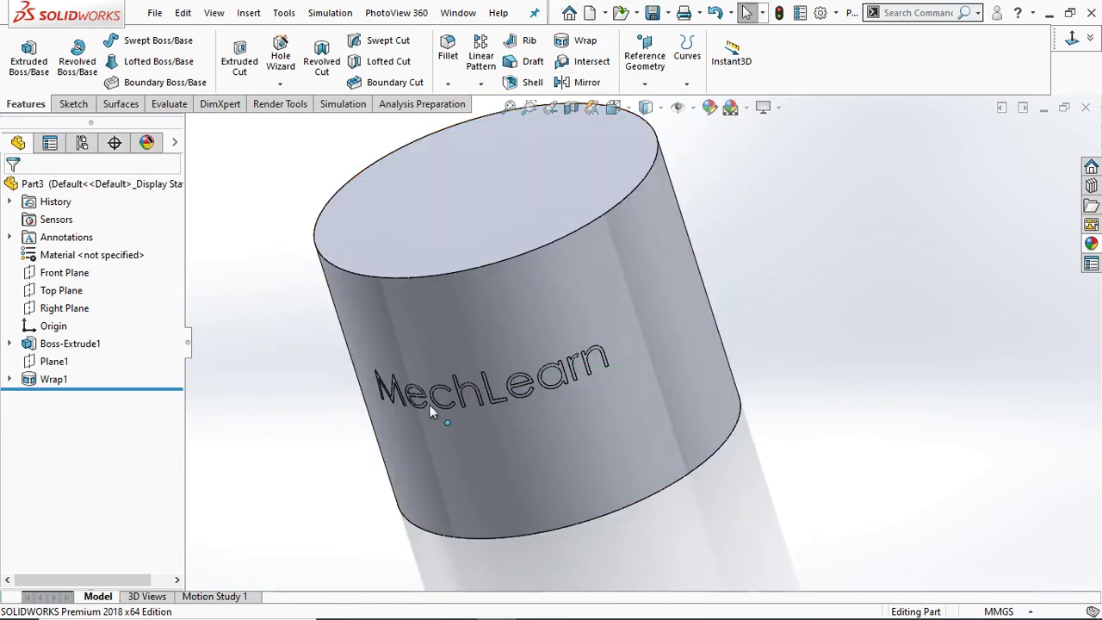
{"action": "mouse_move", "coordinate": [283, 385]}
{"action": "middle_mouse_down"}
{"action": "mouse_move", "coordinate": [412, 331]}
{"action": "mouse_move", "coordinate": [553, 419]}
{"action": "middle_mouse_up"}
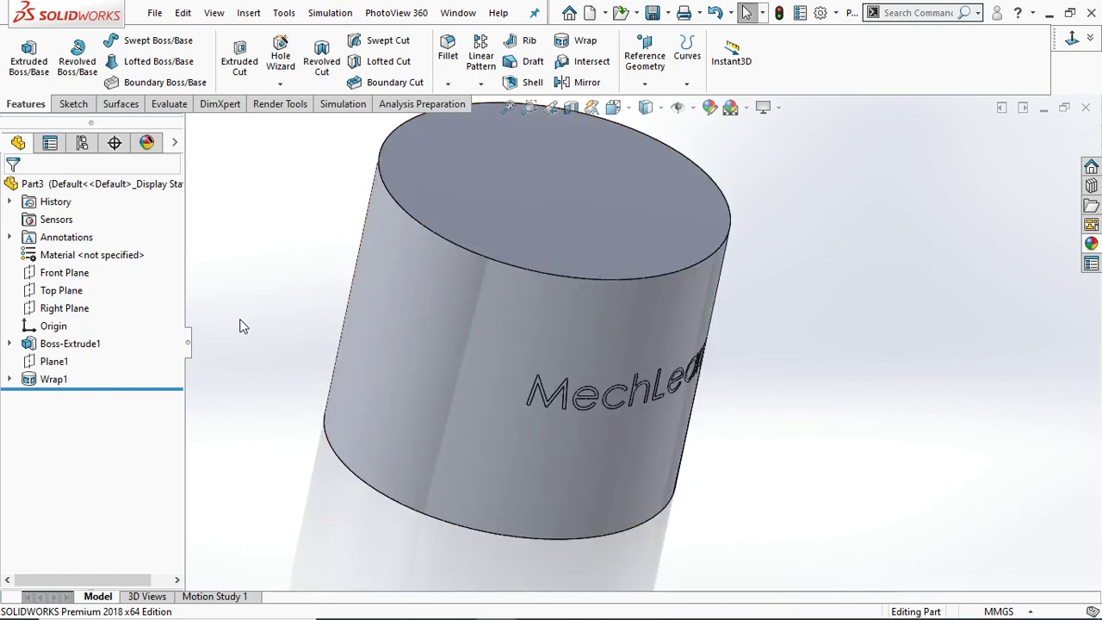
Edit Wrap1 to Emboss type with a 2 mm depth
{"action": "left_click", "coordinate": [36, 381]}
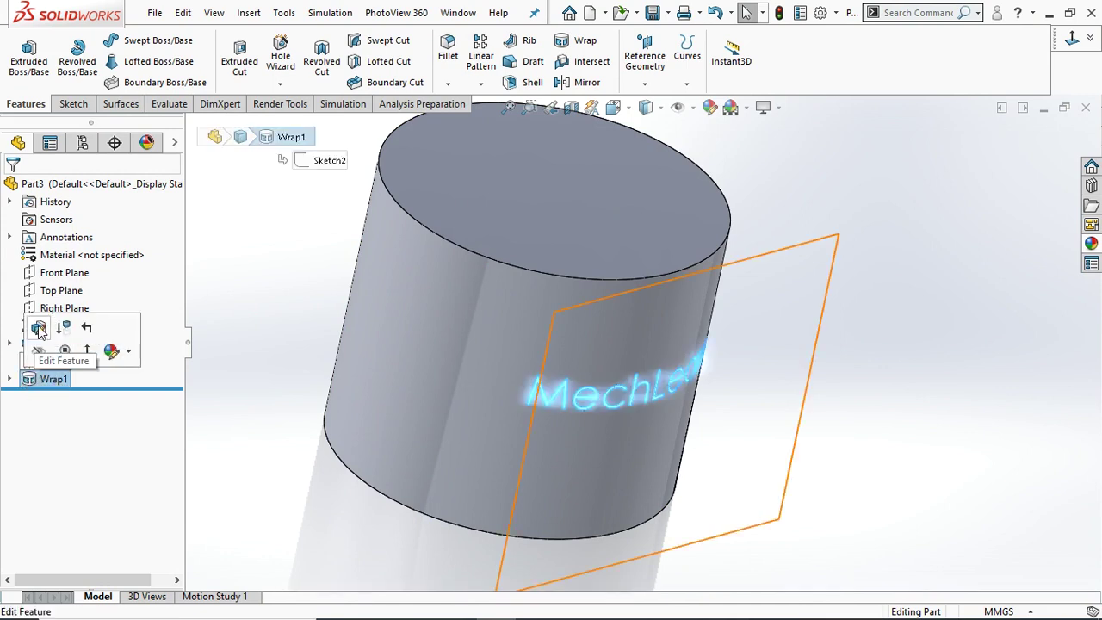
{"action": "left_click", "coordinate": [39, 329]}
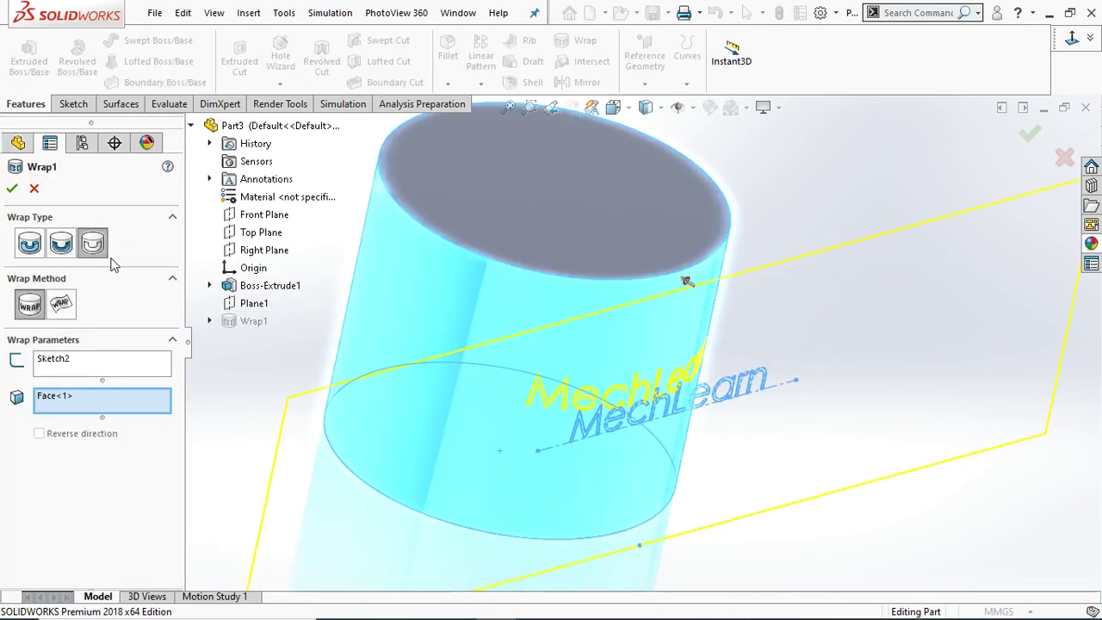
{"action": "left_click", "coordinate": [29, 245]}
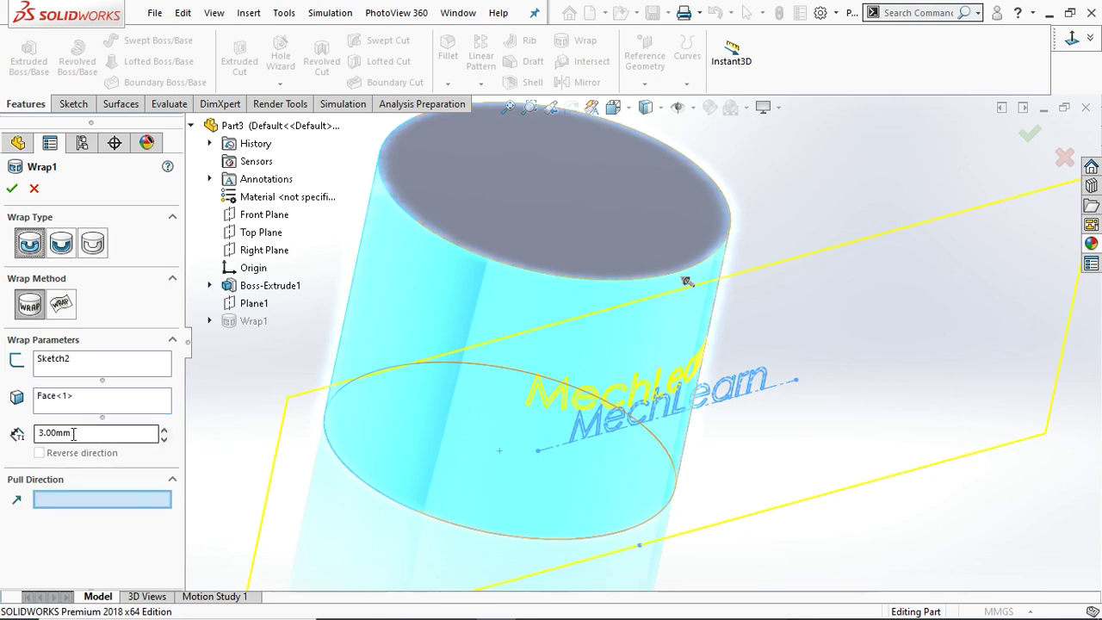
{"action": "left_click_drag", "start_coordinate": [73, 433], "coordinate": [55, 433]}
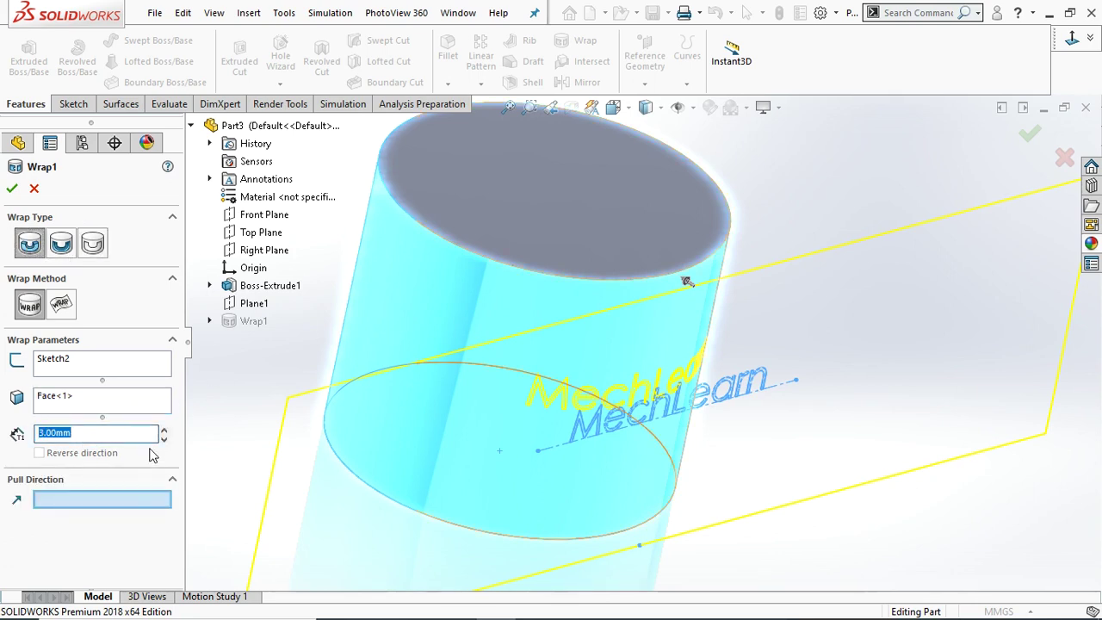
{"action": "type", "text": "2"}
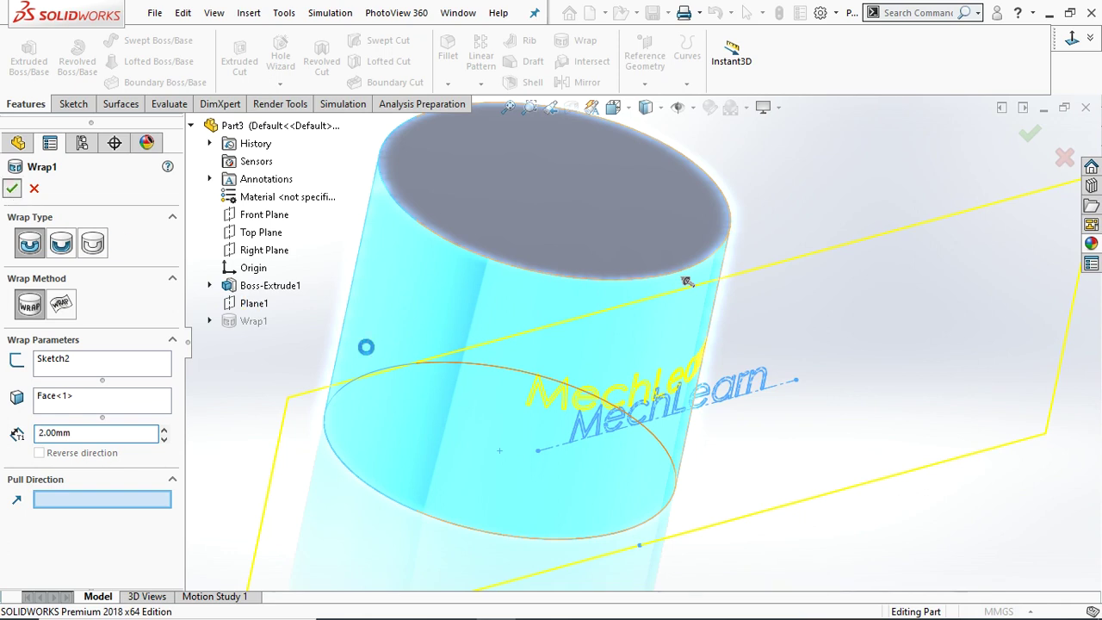
Orbit and zoom around the cylinder to inspect the embossed MechLearn lettering
{"action": "mouse_move", "coordinate": [802, 399]}
{"action": "middle_mouse_down"}
{"action": "mouse_move", "coordinate": [709, 369]}
{"action": "mouse_move", "coordinate": [625, 428]}
{"action": "mouse_move", "coordinate": [591, 500]}
{"action": "mouse_move", "coordinate": [660, 404]}
{"action": "mouse_move", "coordinate": [755, 339]}
{"action": "mouse_move", "coordinate": [795, 382]}
{"action": "middle_mouse_up"}
{"action": "scroll", "coordinate": [611, 344], "scroll_direction": "down", "scroll_amount": 3}
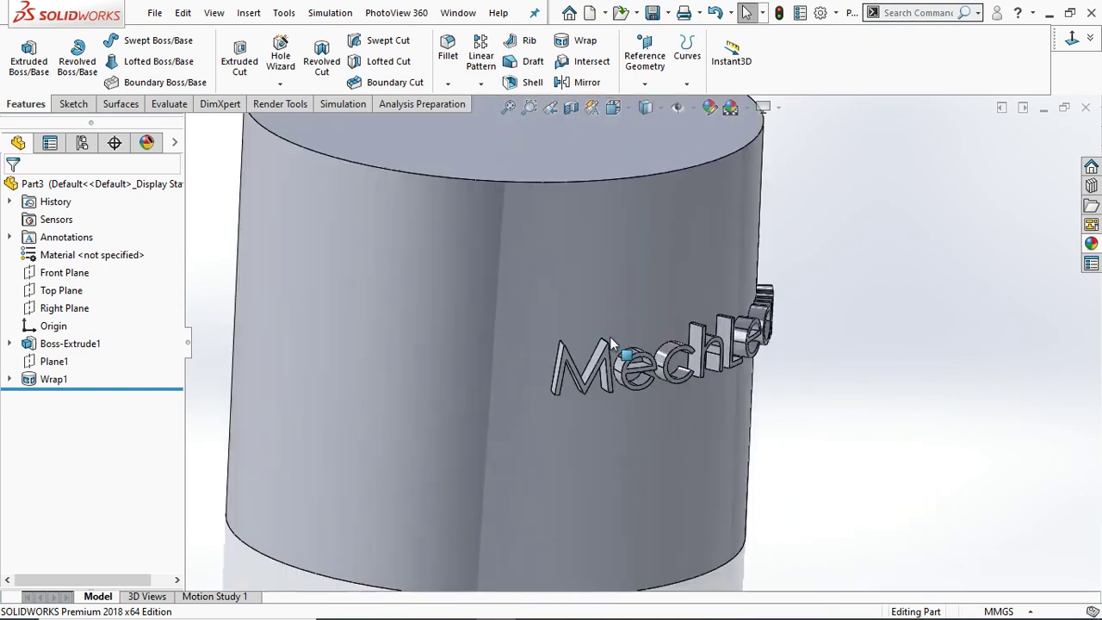
{"action": "scroll", "coordinate": [612, 344], "scroll_direction": "down", "scroll_amount": 2}
{"action": "scroll", "coordinate": [660, 364], "scroll_direction": "down", "scroll_amount": 2}
{"action": "scroll", "coordinate": [679, 374], "scroll_direction": "up", "scroll_amount": 2}
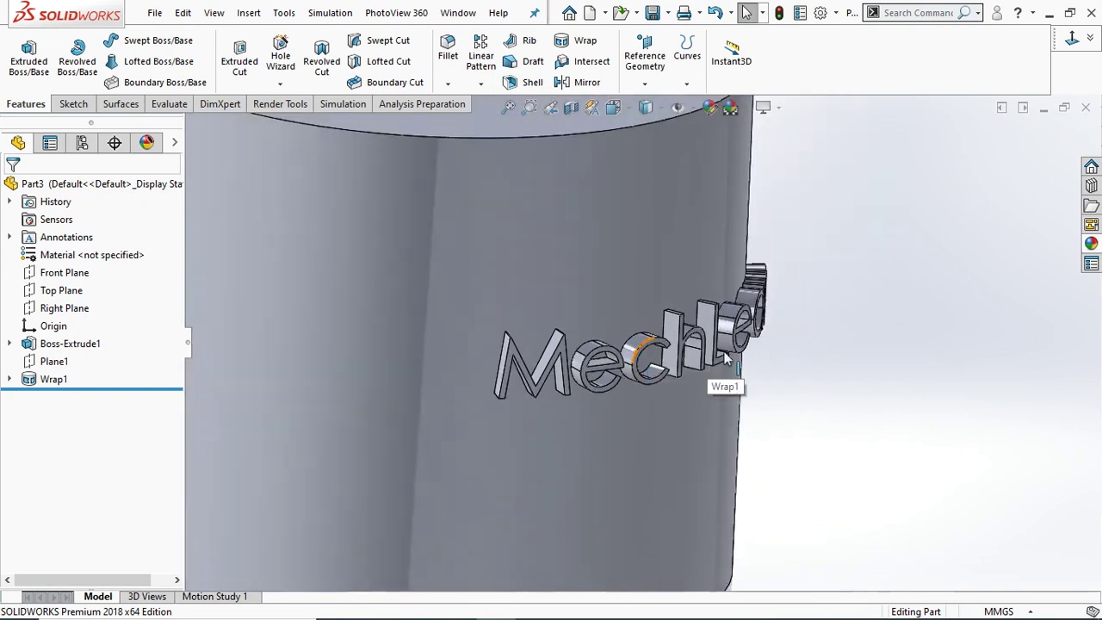
{"action": "scroll", "coordinate": [726, 357], "scroll_direction": "up", "scroll_amount": 5}
{"action": "middle_click_drag", "start_coordinate": [738, 325], "coordinate": [696, 347]}
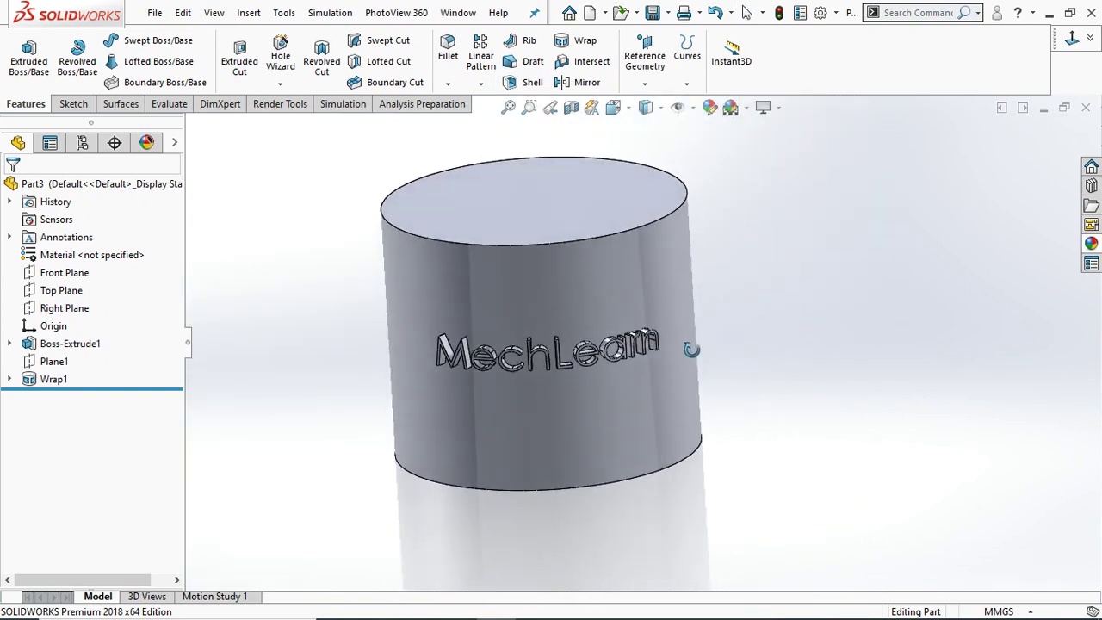
{"action": "left_click", "coordinate": [56, 379]}
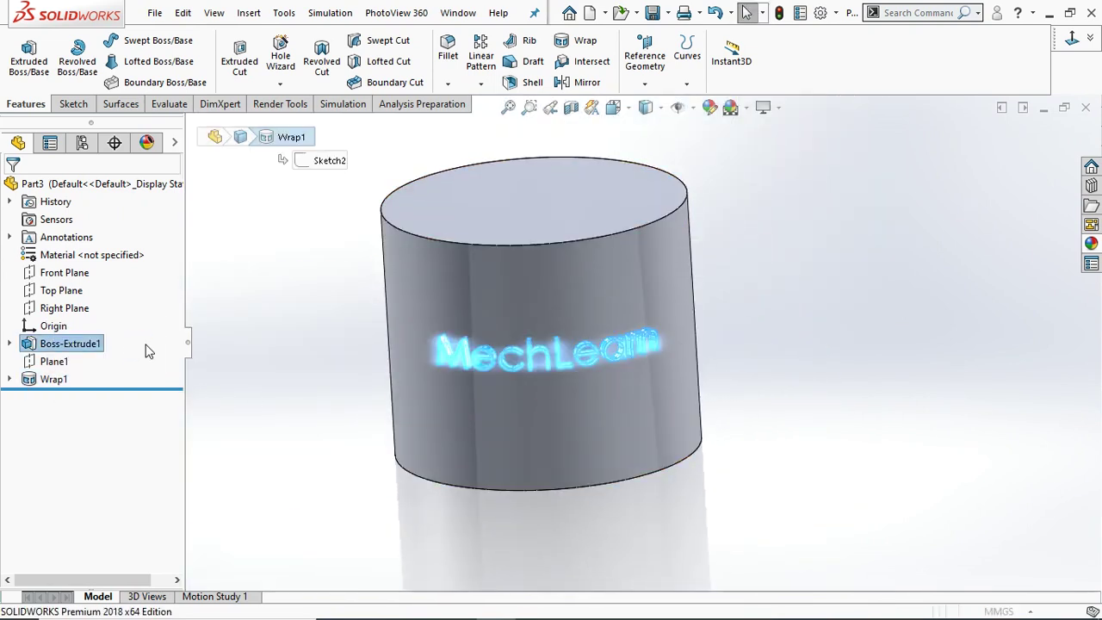
Switch Wrap1's type from Emboss to Deboss at 2 mm depth
{"action": "left_click", "coordinate": [85, 279]}
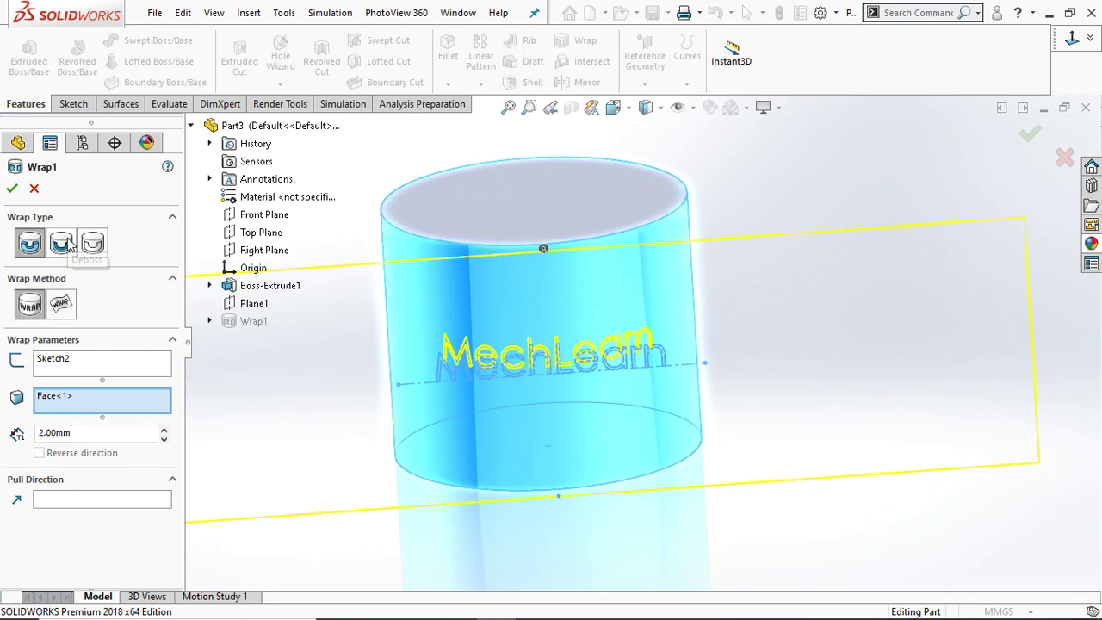
{"action": "left_click", "coordinate": [73, 247]}
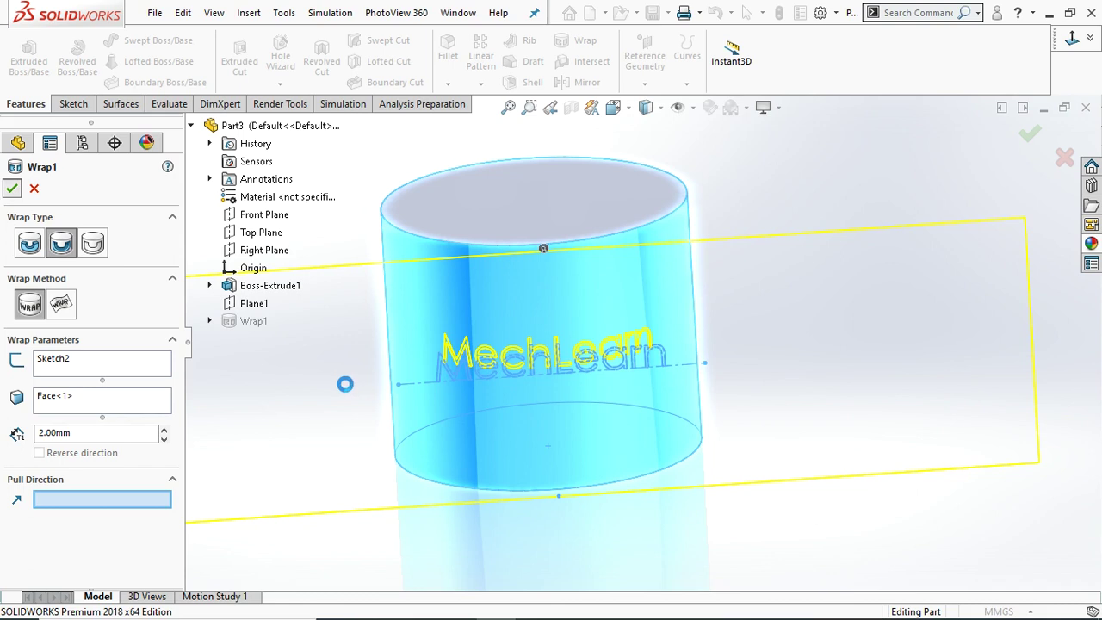
{"action": "scroll", "coordinate": [561, 355], "scroll_direction": "down", "scroll_amount": 5}
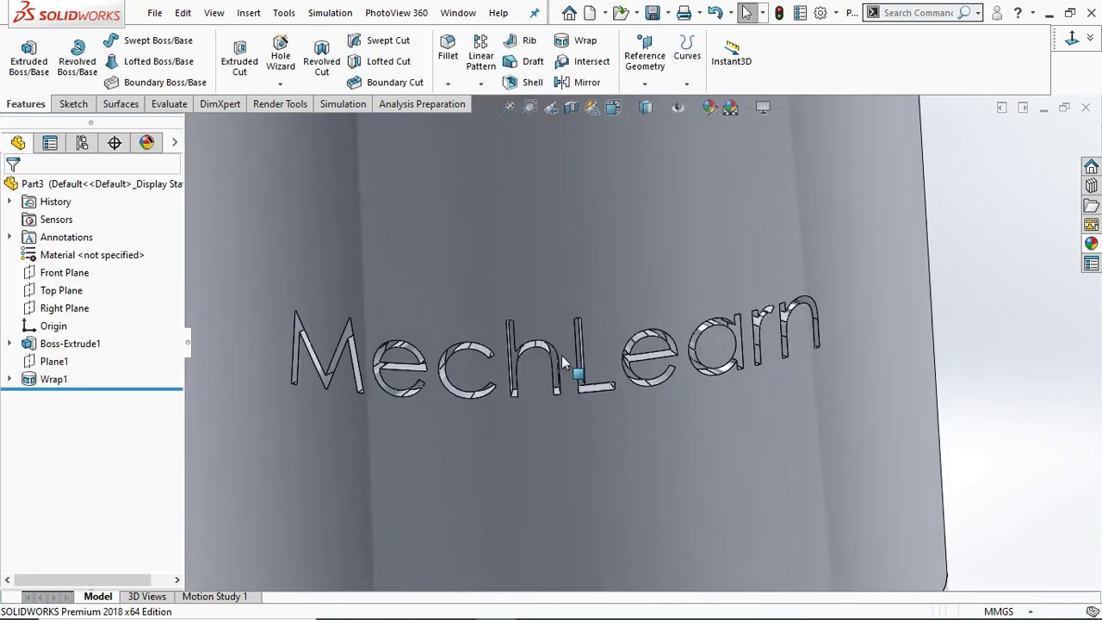
{"action": "mouse_move", "coordinate": [399, 382]}
{"action": "middle_mouse_down"}
{"action": "mouse_move", "coordinate": [474, 389]}
{"action": "mouse_move", "coordinate": [482, 377]}
{"action": "middle_mouse_up"}
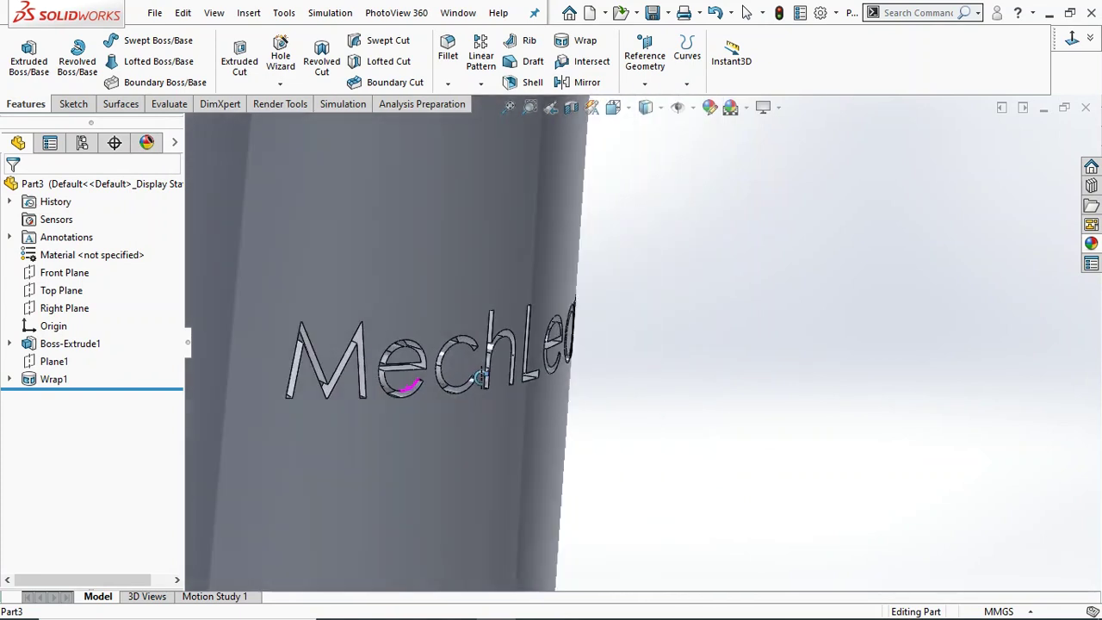
{"action": "scroll", "coordinate": [448, 381], "scroll_direction": "down", "scroll_amount": 2}
{"action": "scroll", "coordinate": [482, 392], "scroll_direction": "down", "scroll_amount": 2}
{"action": "scroll", "coordinate": [551, 403], "scroll_direction": "down", "scroll_amount": 4}
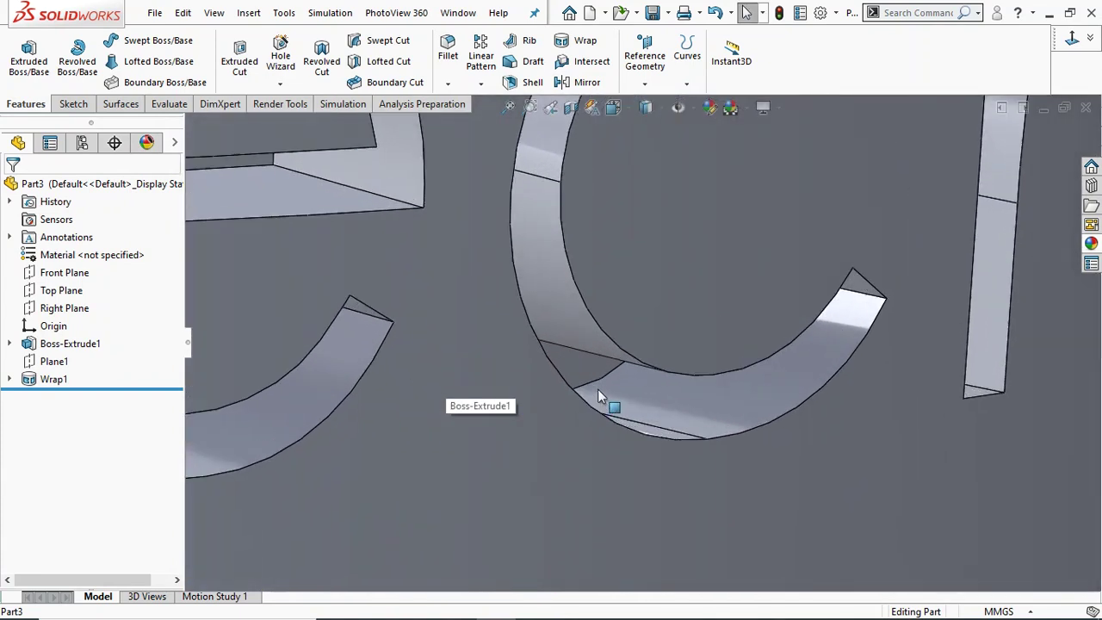
{"action": "scroll", "coordinate": [664, 374], "scroll_direction": "up", "scroll_amount": 2}
{"action": "scroll", "coordinate": [677, 364], "scroll_direction": "up", "scroll_amount": 3}
{"action": "scroll", "coordinate": [660, 352], "scroll_direction": "up", "scroll_amount": 3}
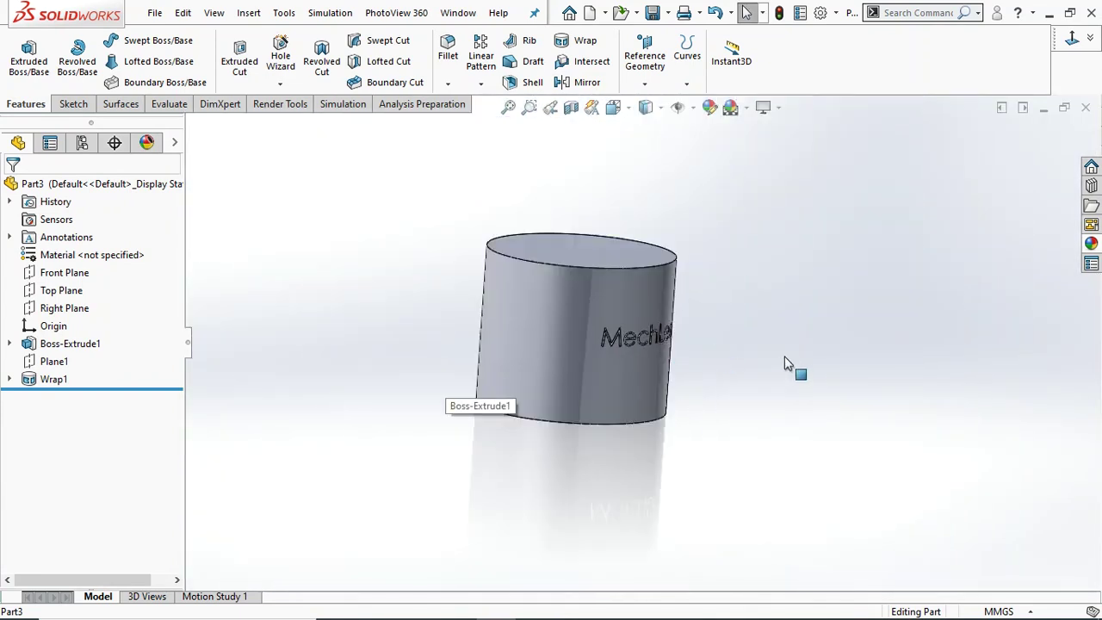
{"action": "mouse_move", "coordinate": [785, 363]}
{"action": "middle_mouse_down"}
{"action": "mouse_move", "coordinate": [737, 334]}
{"action": "mouse_move", "coordinate": [721, 351]}
{"action": "middle_mouse_up"}
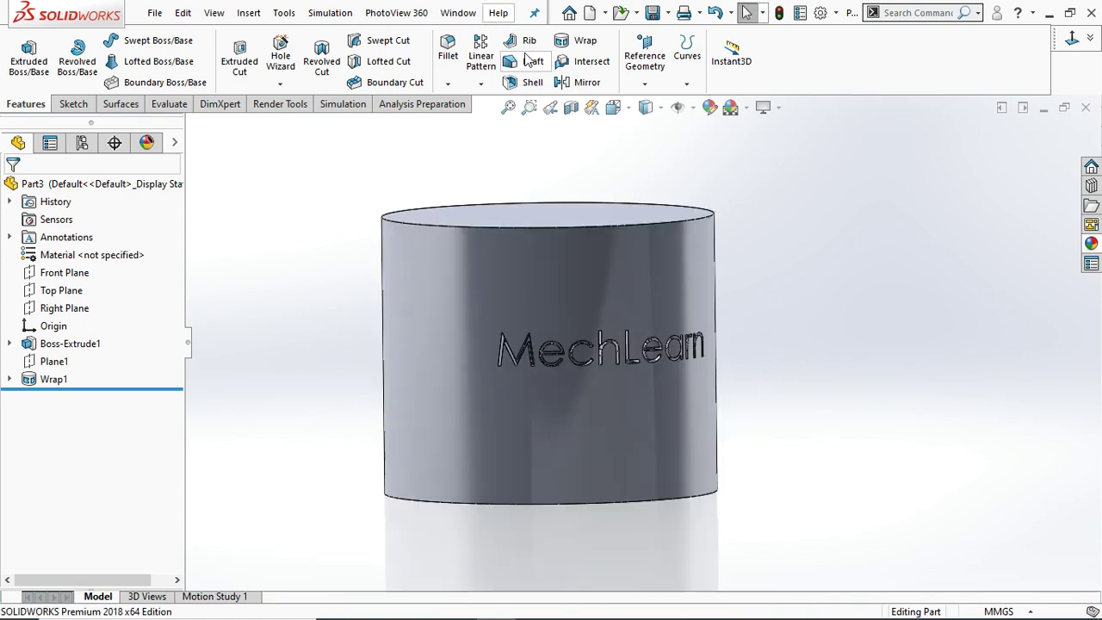
{"action": "mouse_move", "coordinate": [714, 273]}
{"action": "middle_mouse_down"}
{"action": "mouse_move", "coordinate": [642, 317]}
{"action": "mouse_move", "coordinate": [833, 345]}
{"action": "middle_mouse_up"}
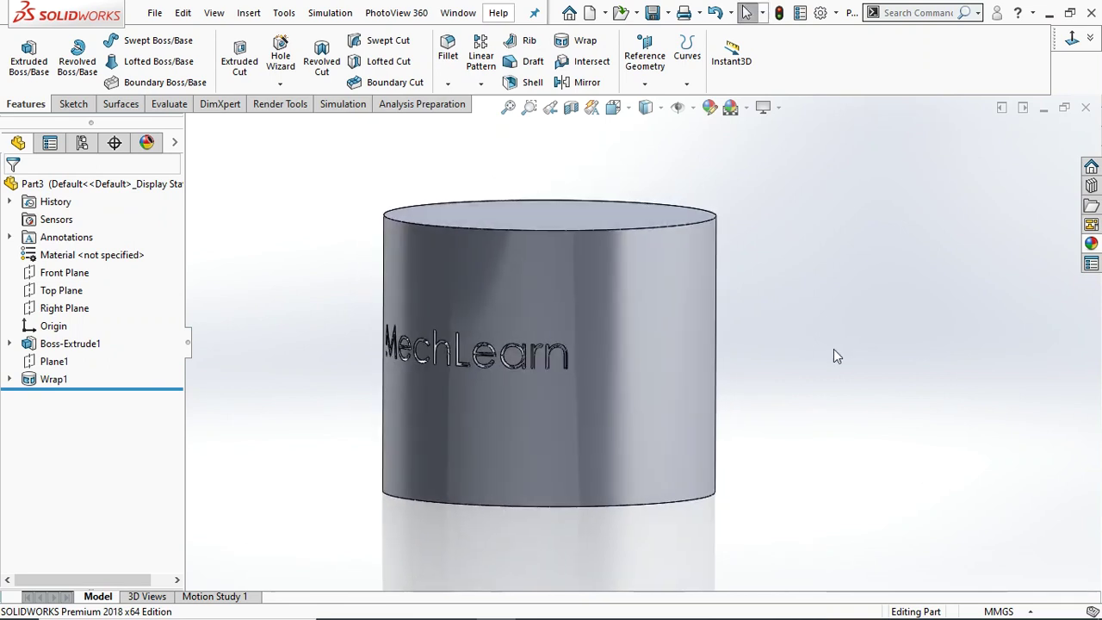